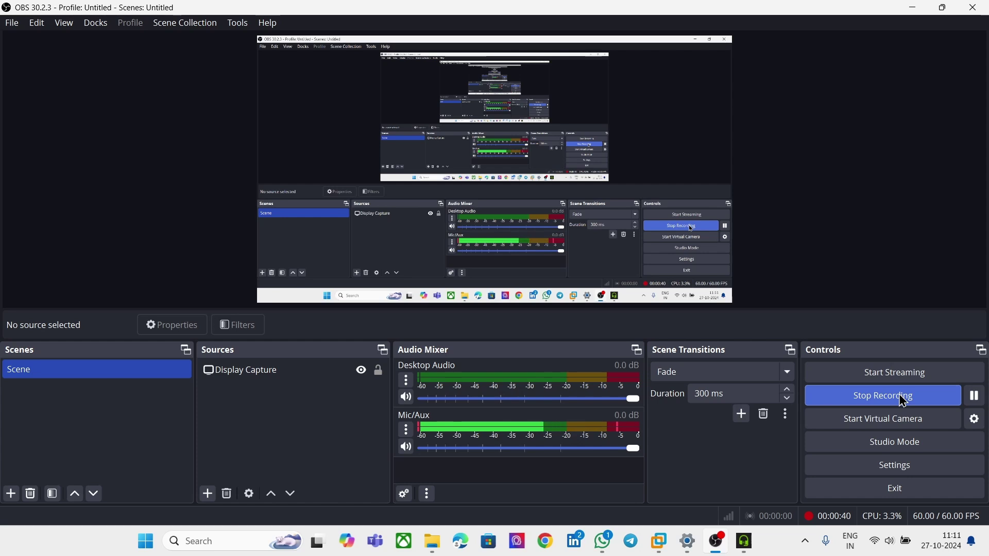
Switch to the Windows 10 x64 virtual machine in VMware Workstation and open the CHFI folder among the vmware-host shared folders.
click(913, 7)
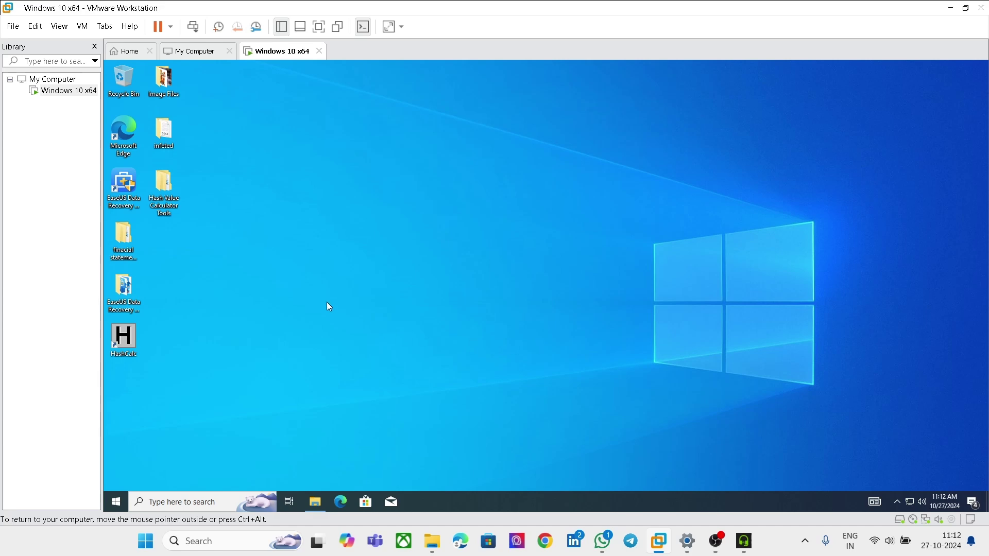
click(314, 503)
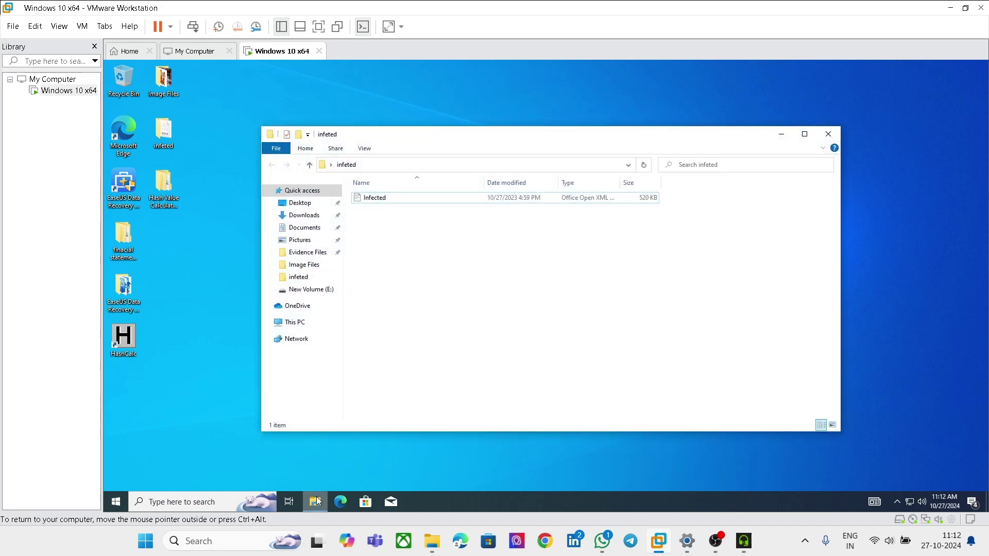
click(301, 325)
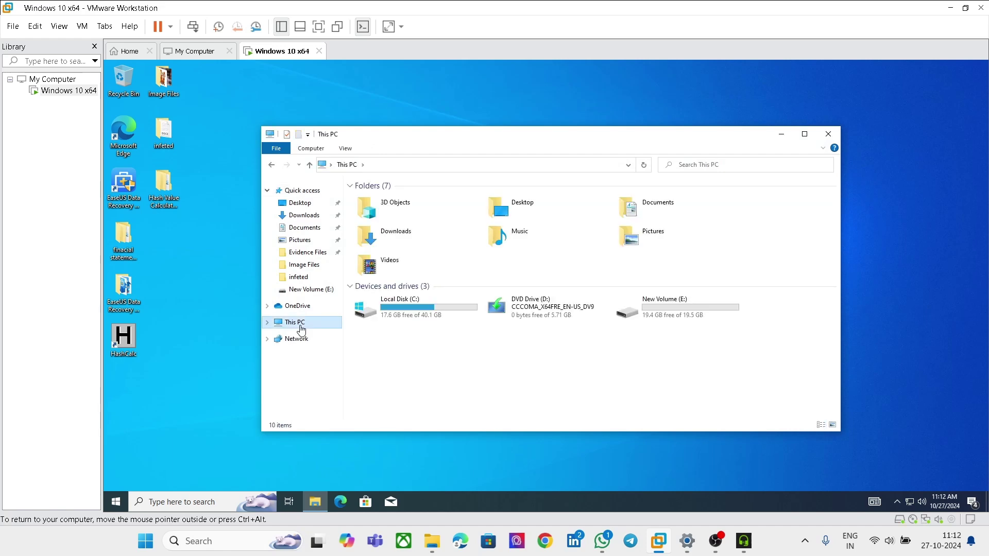
click(284, 341)
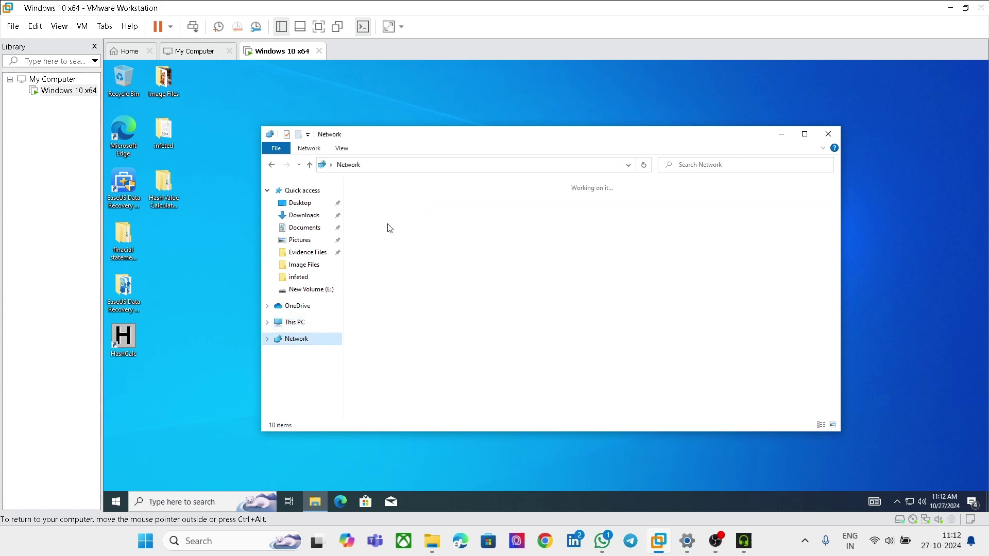
double_click(395, 207)
double_click(378, 198)
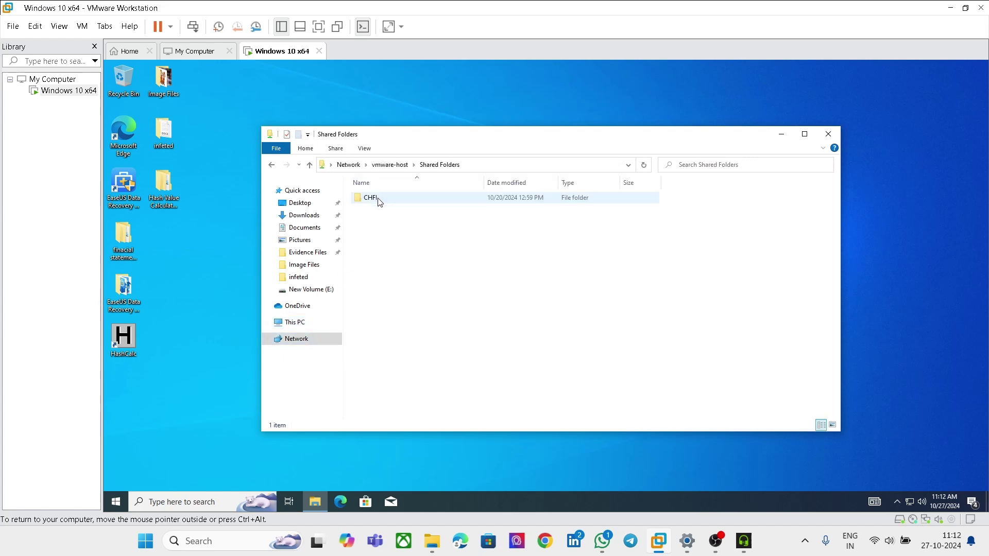
double_click(390, 198)
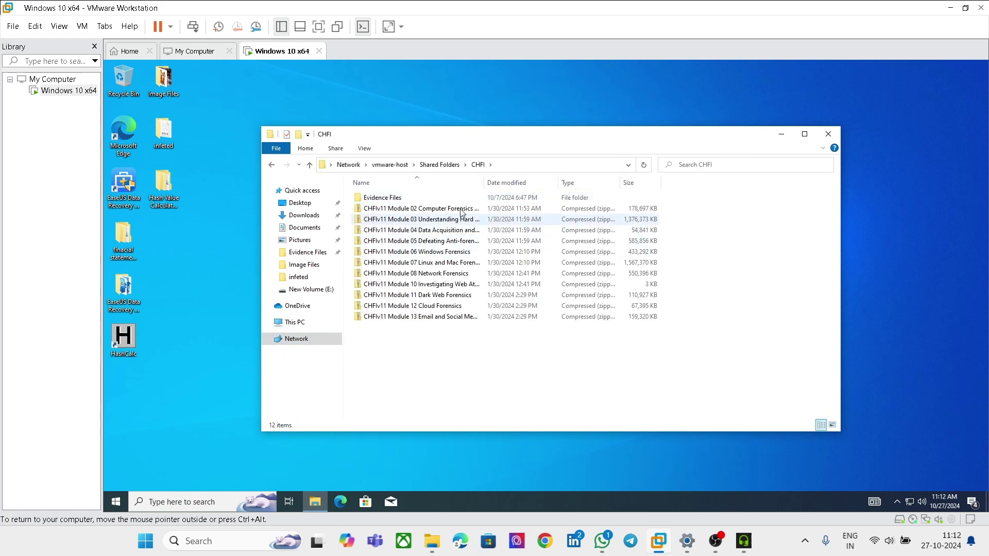
Copy the MD5 Calculator folder from Hash Value Calculator Tools in the CHFIv11 Module 02 archive to the desktop, and minimize the source window.
click(421, 211)
double_click(421, 212)
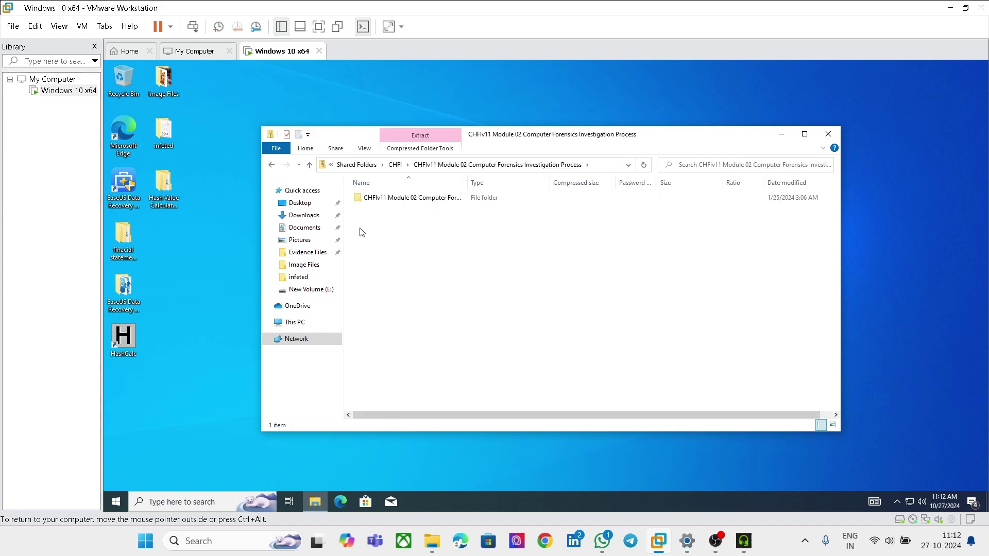
double_click(419, 202)
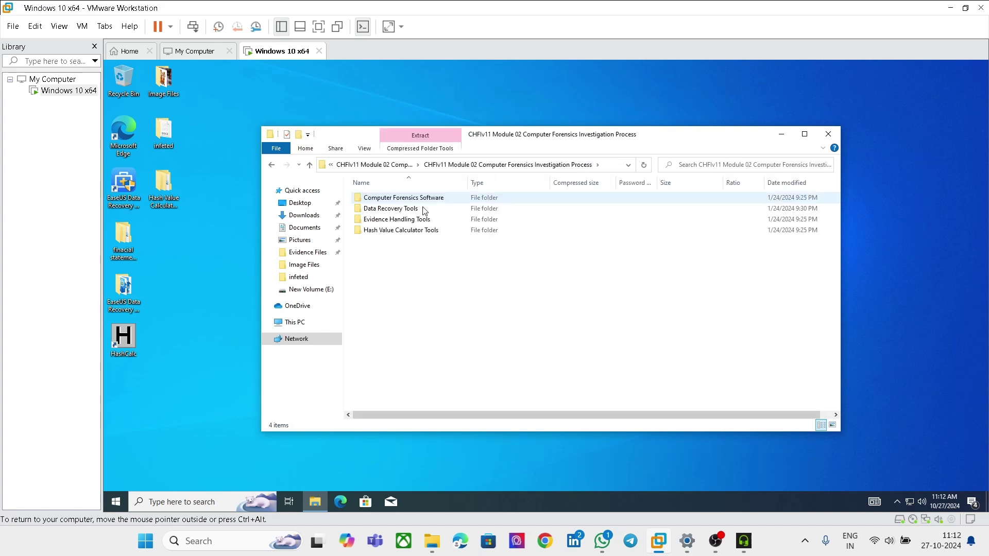
double_click(394, 231)
click(375, 209)
drag(397, 210, 187, 338)
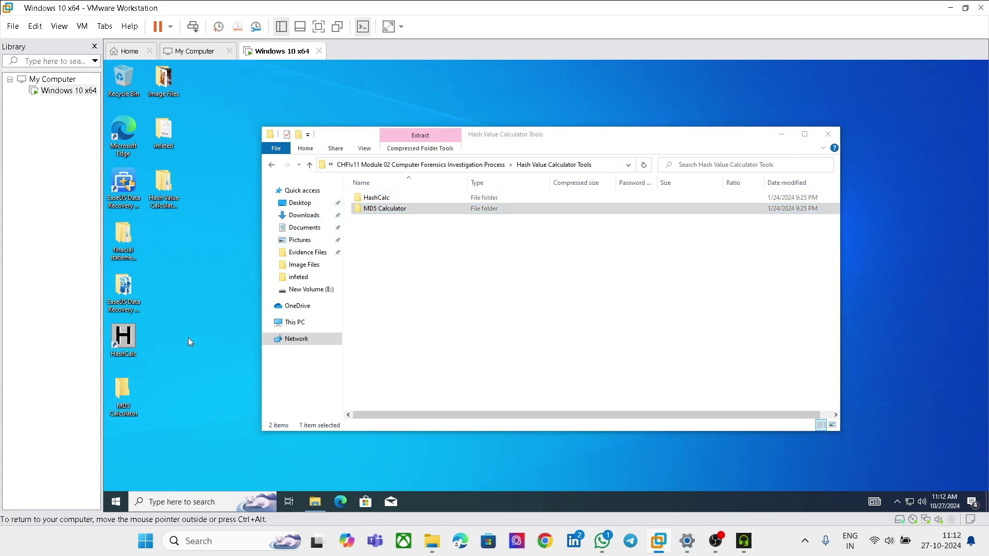
click(782, 134)
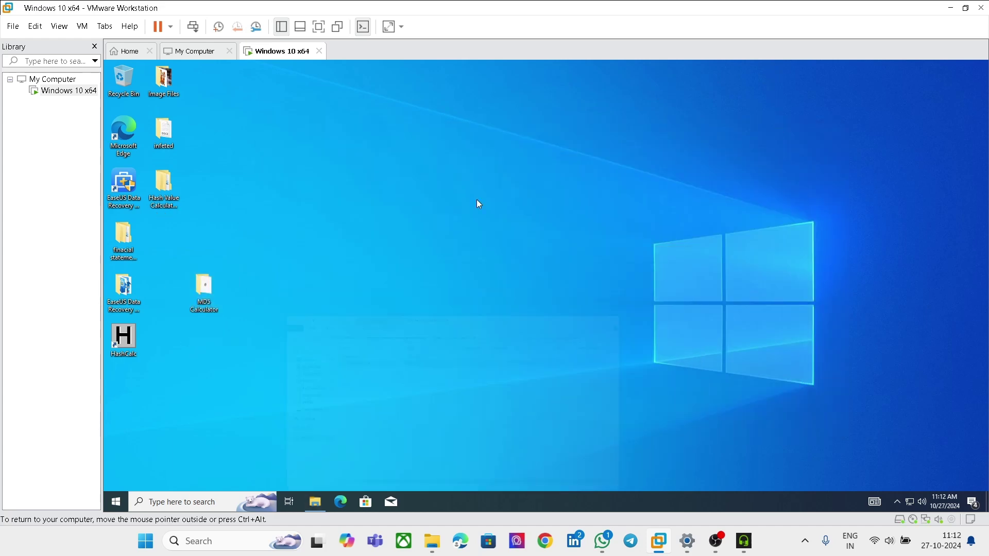
Run md5calculator_setup from the desktop's MD5 Calculator folder and allow it to make changes to the device.
double_click(205, 292)
double_click(401, 212)
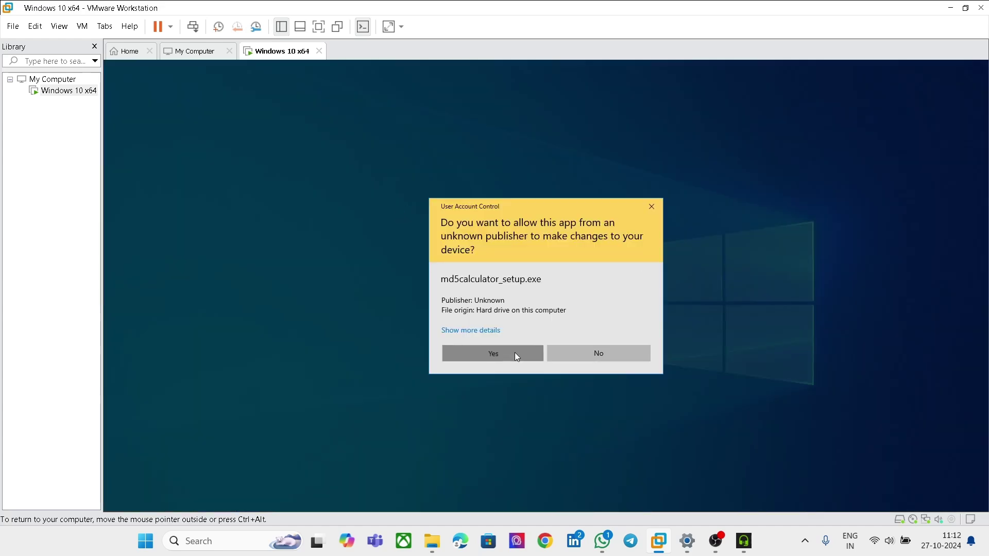
click(515, 353)
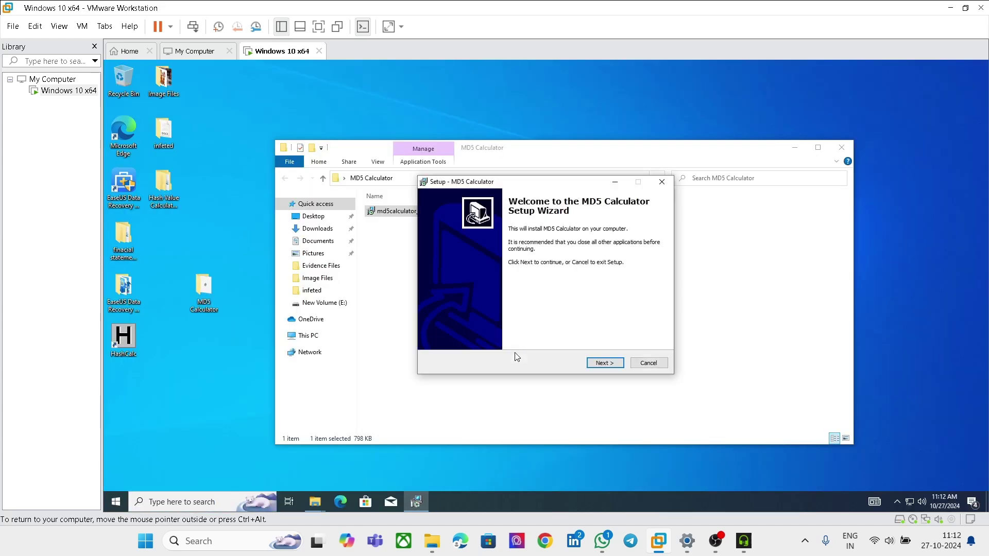
Install MD5 Calculator in the default location with a desktop icon, launch it, and clear the installer folder window out of its way.
click(606, 365)
click(607, 366)
click(607, 367)
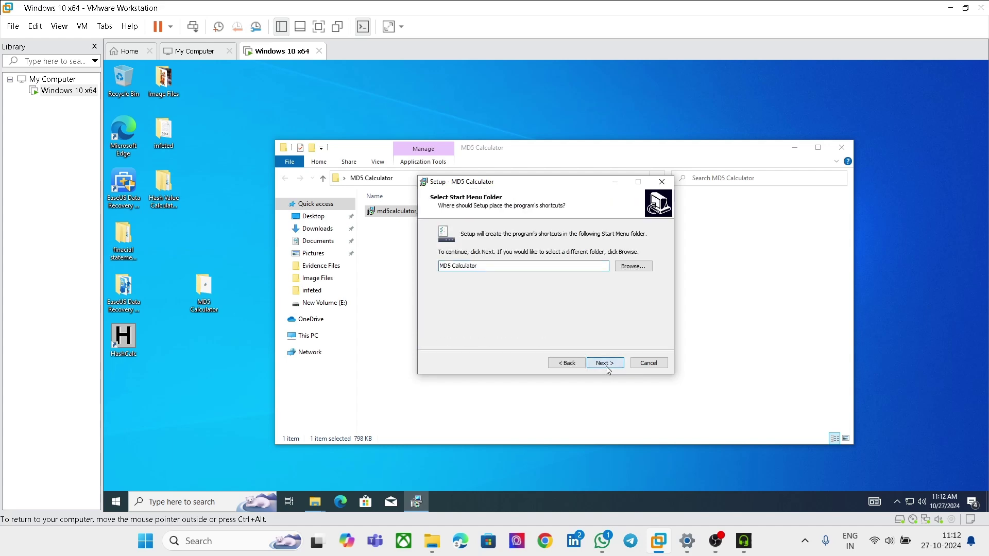
click(606, 367)
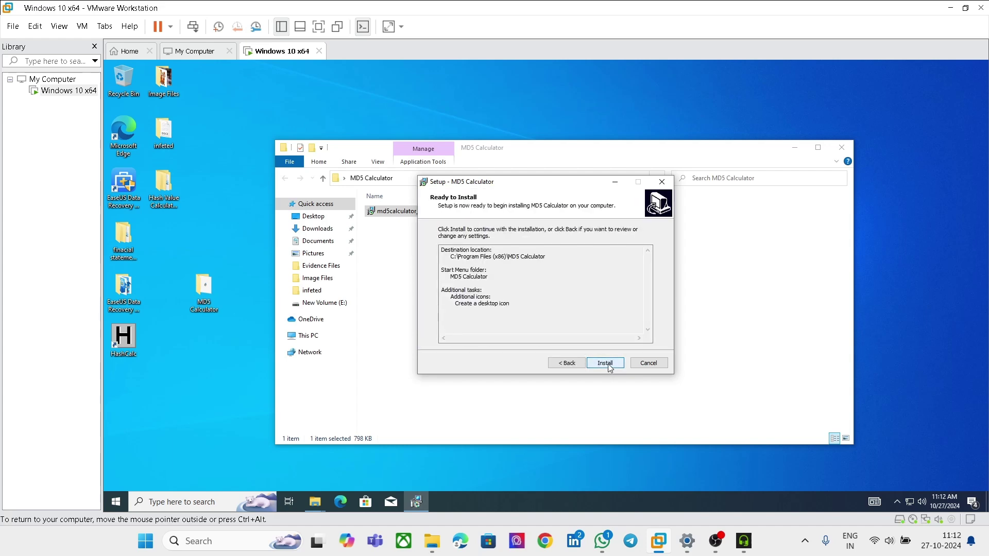
click(606, 364)
click(606, 364)
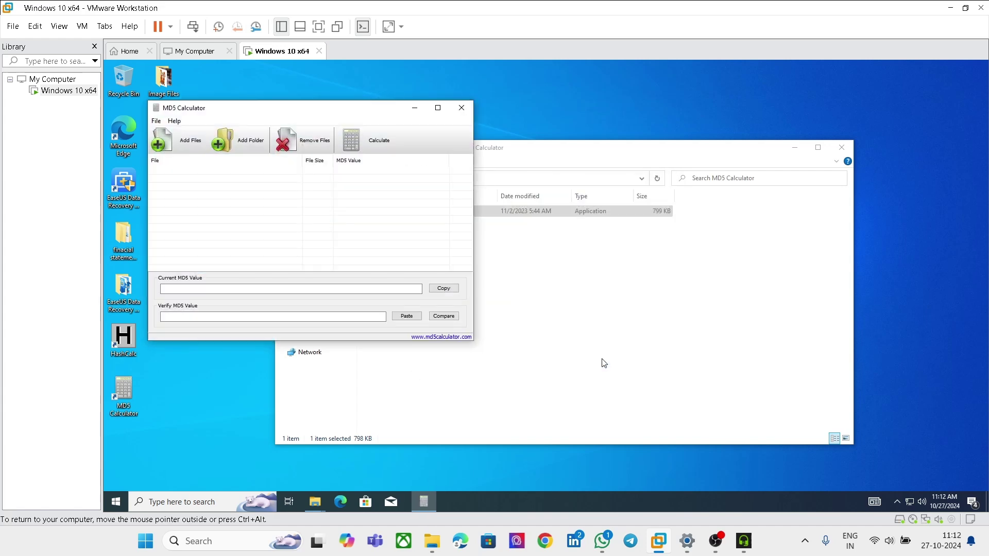
drag(300, 116, 416, 195)
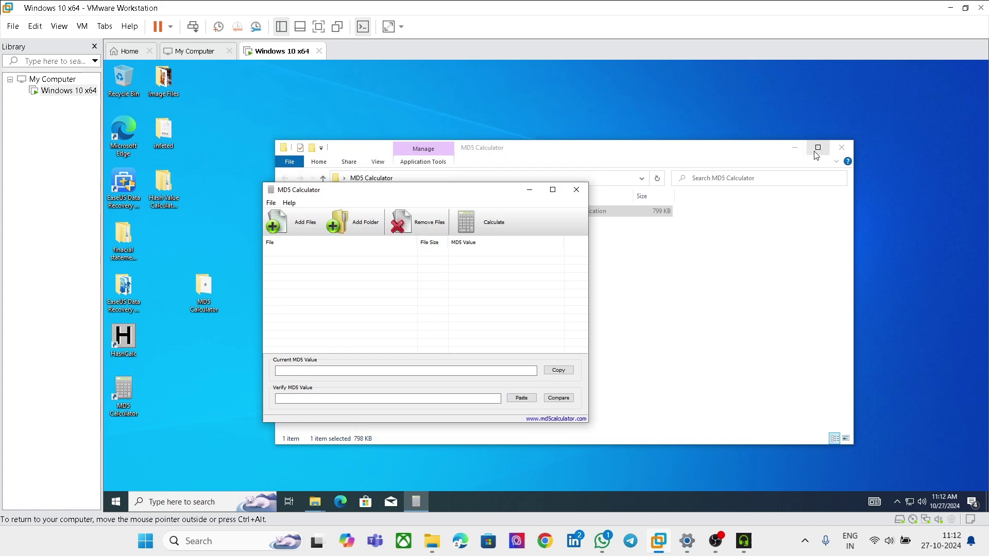
click(793, 149)
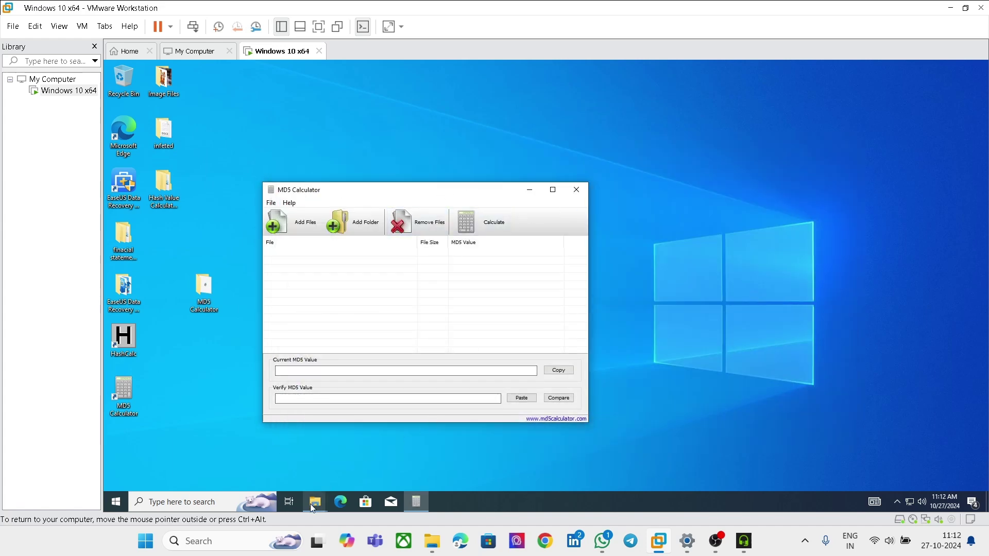
Return to the shared CHFI folder and open the inner Evidence Files folder.
mouse_move(310, 502)
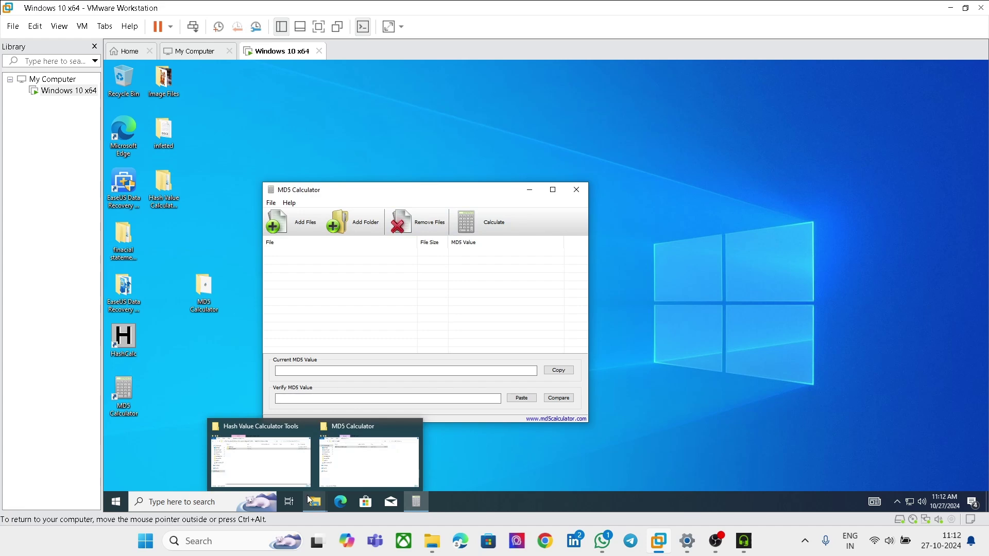
click(265, 452)
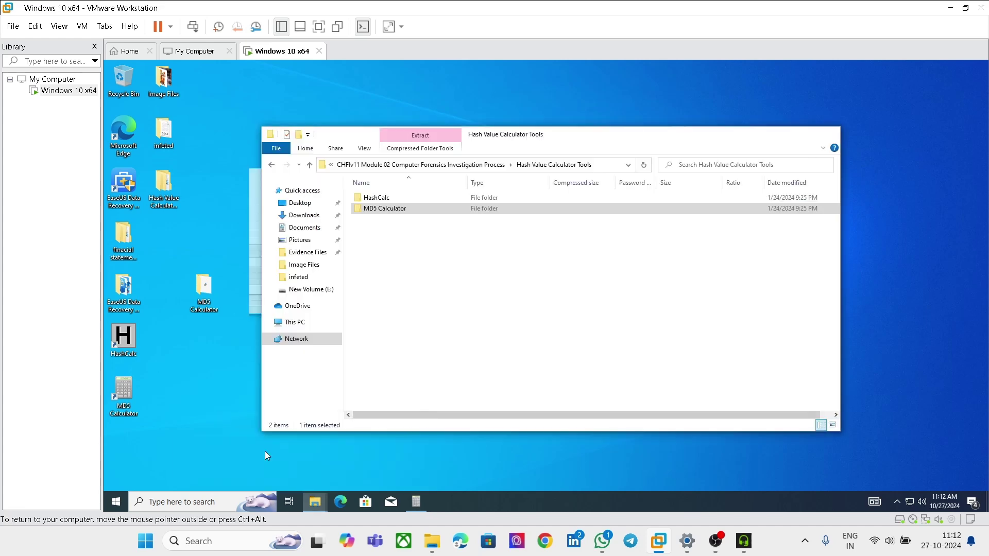
click(272, 165)
click(275, 167)
click(275, 167)
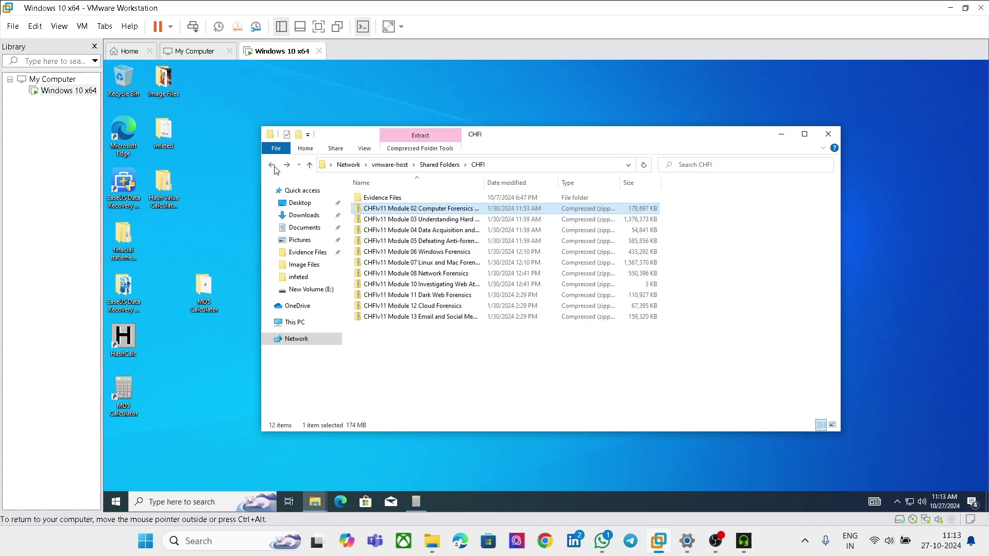
click(398, 198)
double_click(398, 199)
double_click(380, 198)
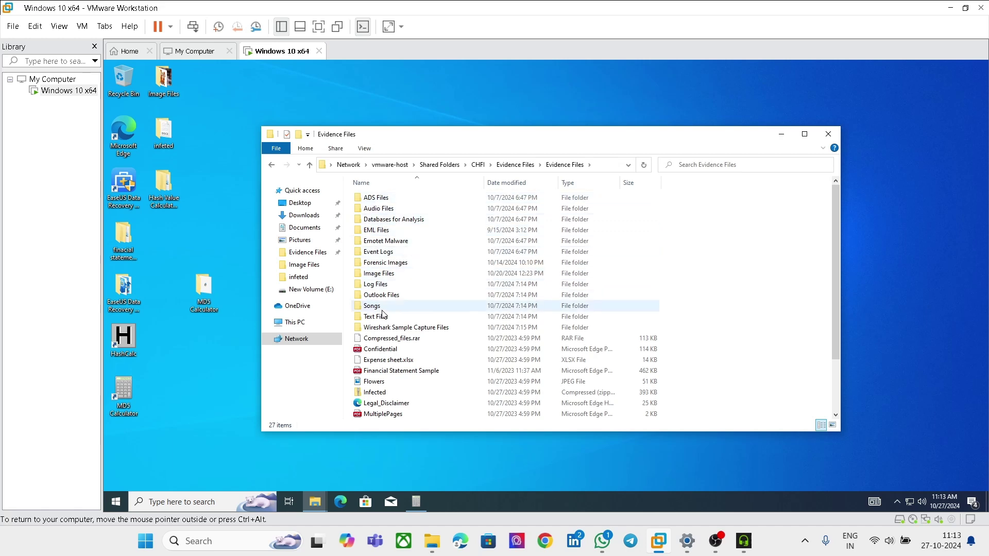
Open the Hashes text document from the Image Files folder of the evidence files.
scroll(384, 314, down, 2)
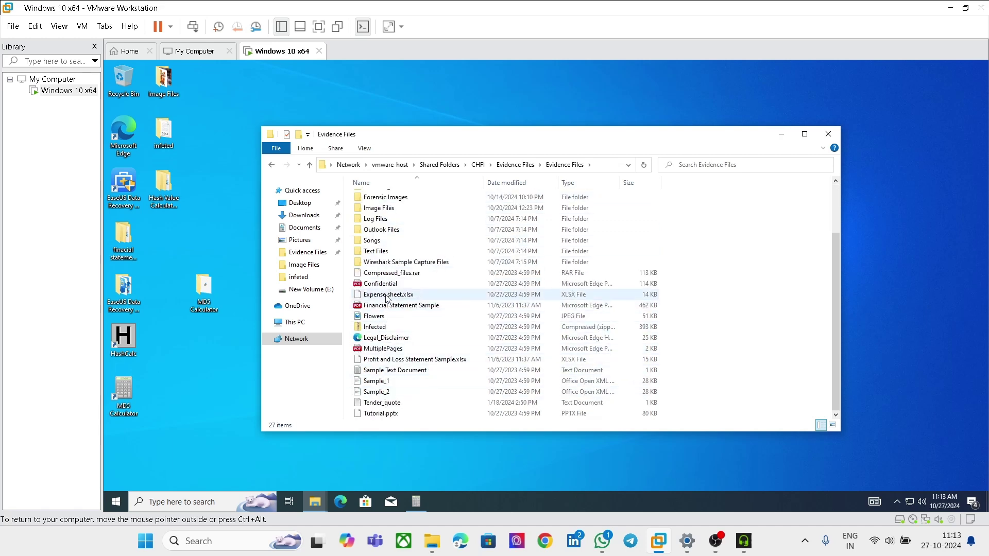
click(379, 360)
scroll(392, 296, up, 2)
double_click(381, 262)
scroll(468, 315, down, 7)
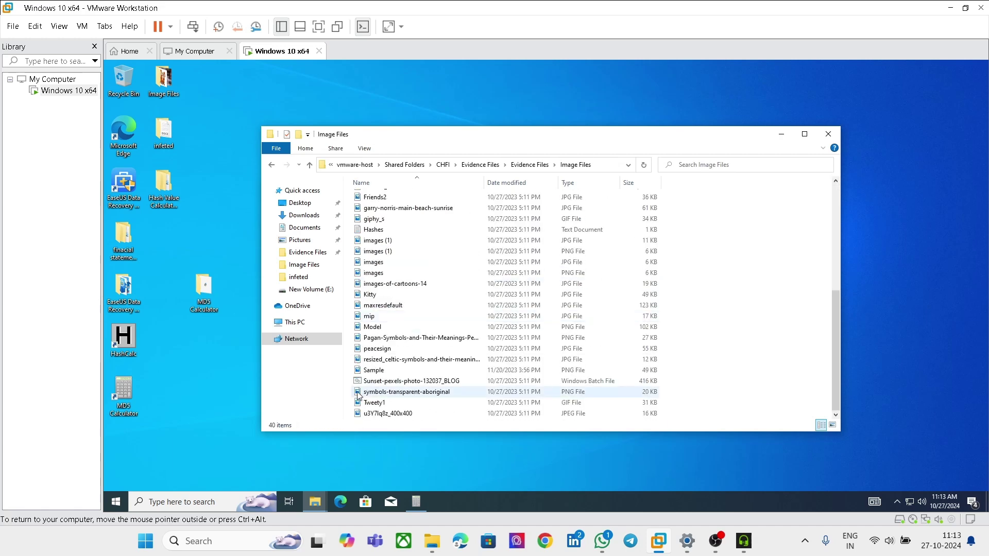
scroll(380, 325, up, 7)
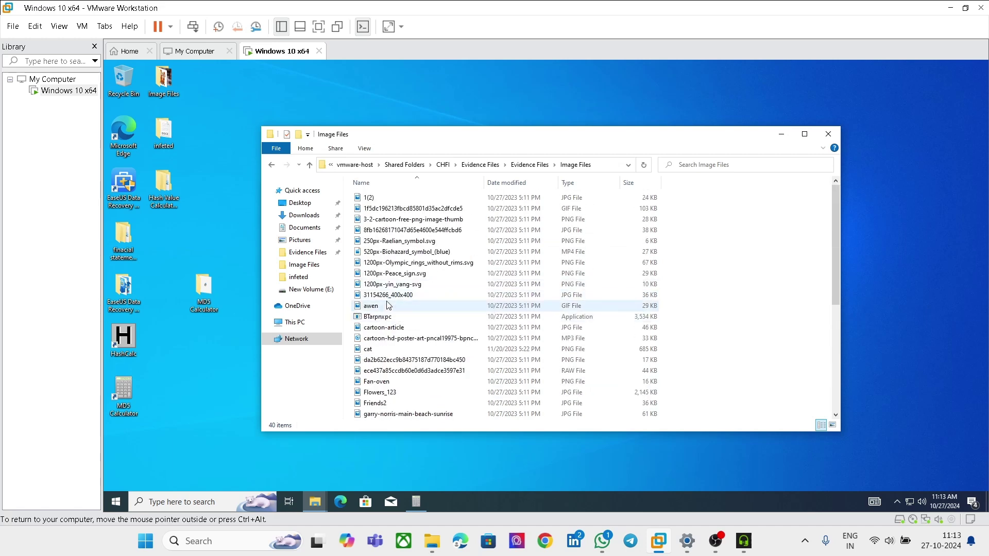
scroll(383, 363, down, 6)
scroll(383, 366, down, 1)
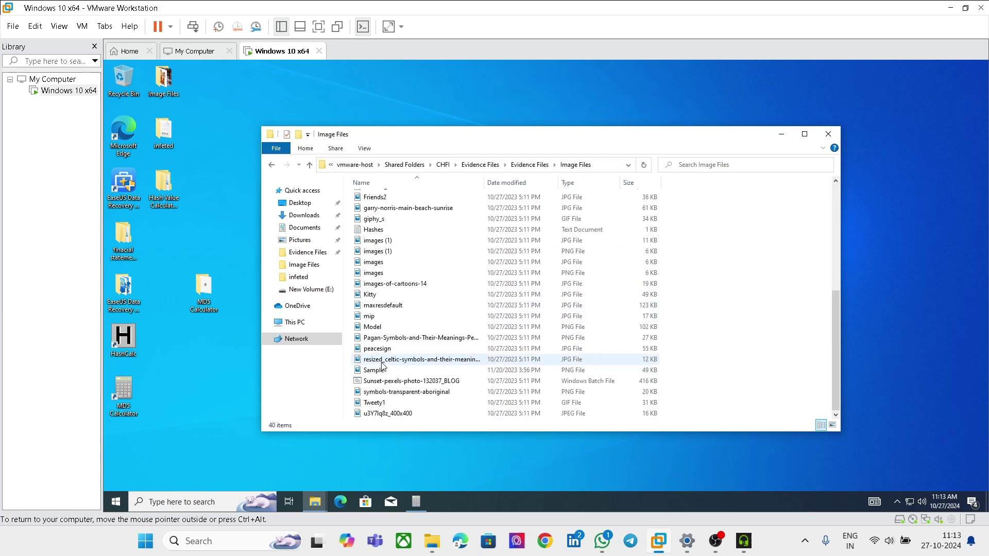
click(375, 231)
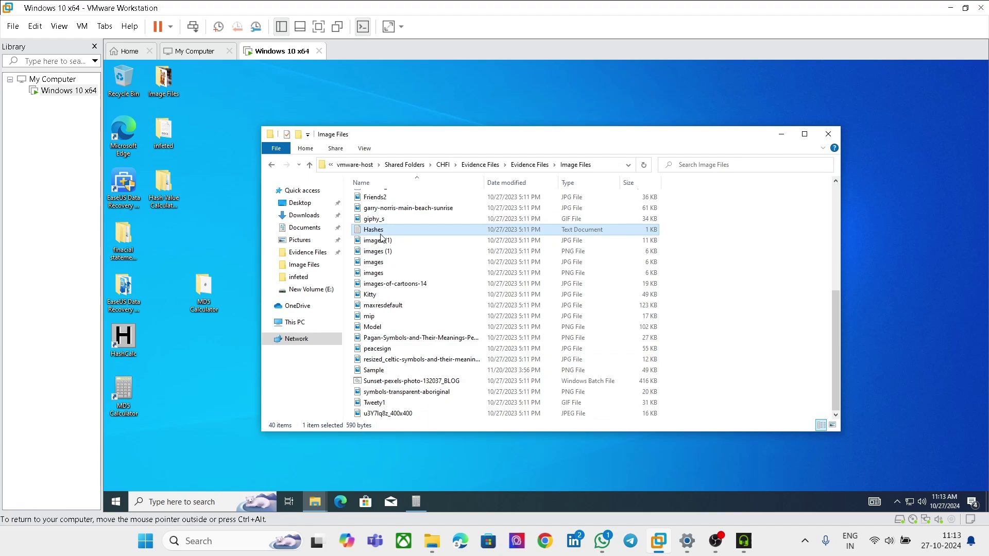
double_click(375, 233)
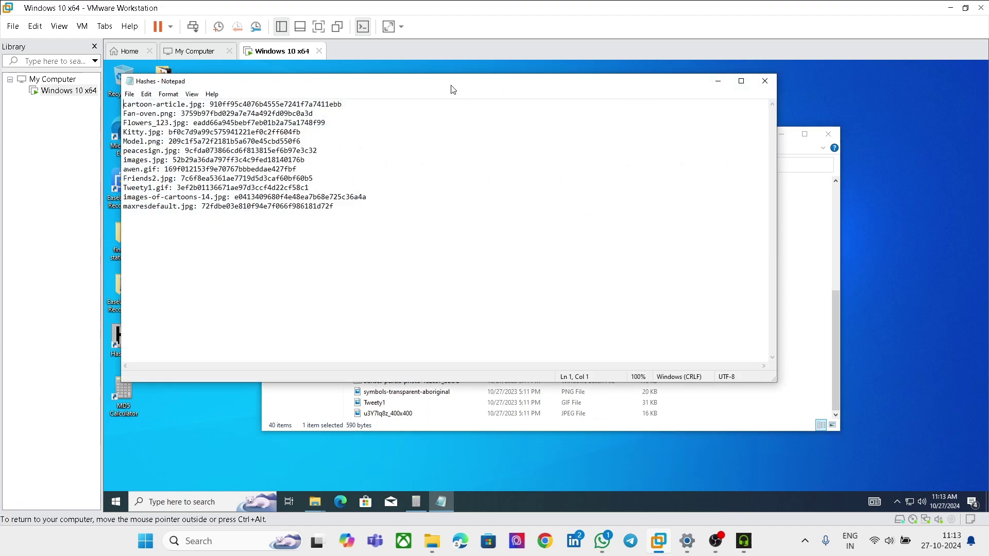
Place the Hashes document beside MD5 Calculator with the folder window minimized, and review the listed image hashes.
drag(444, 86, 609, 178)
click(781, 134)
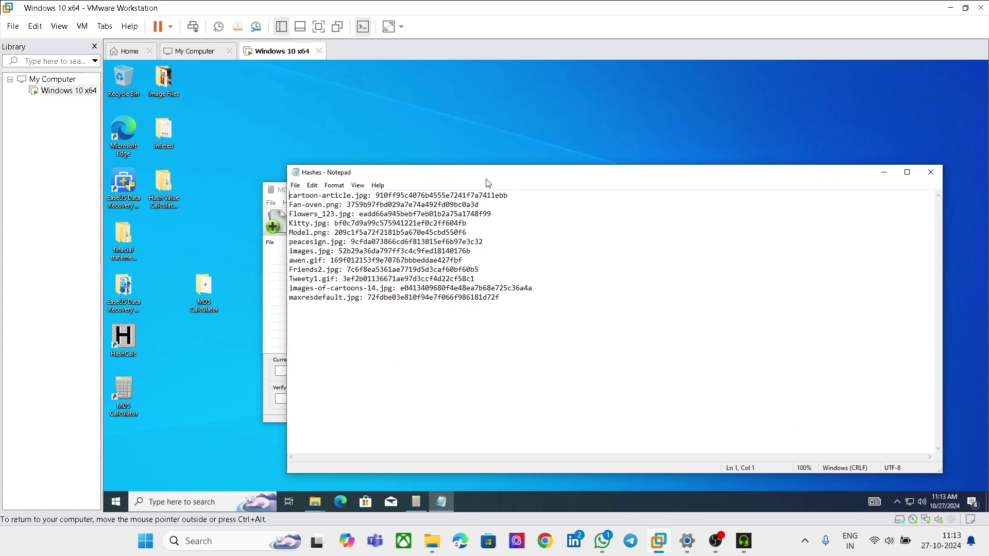
drag(496, 179, 624, 144)
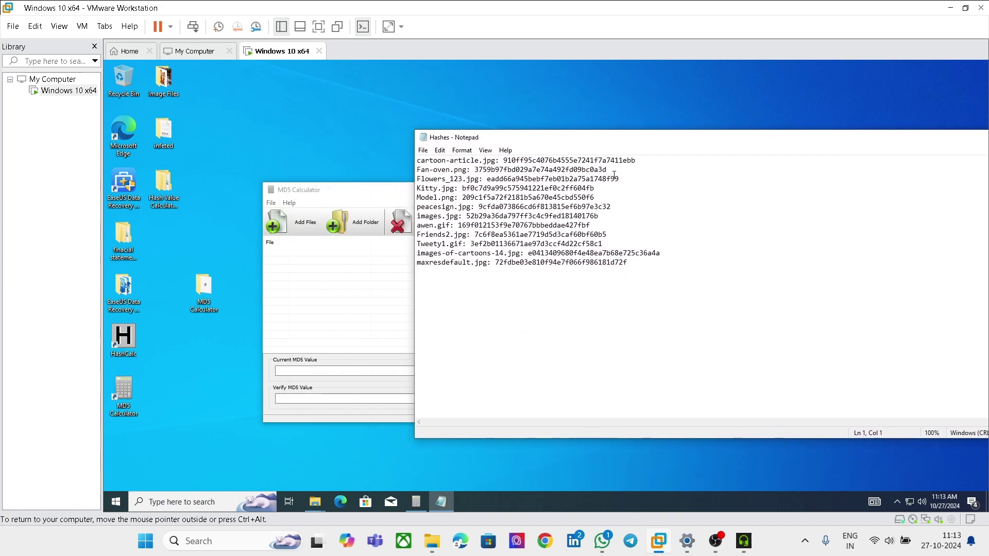
drag(639, 262, 416, 146)
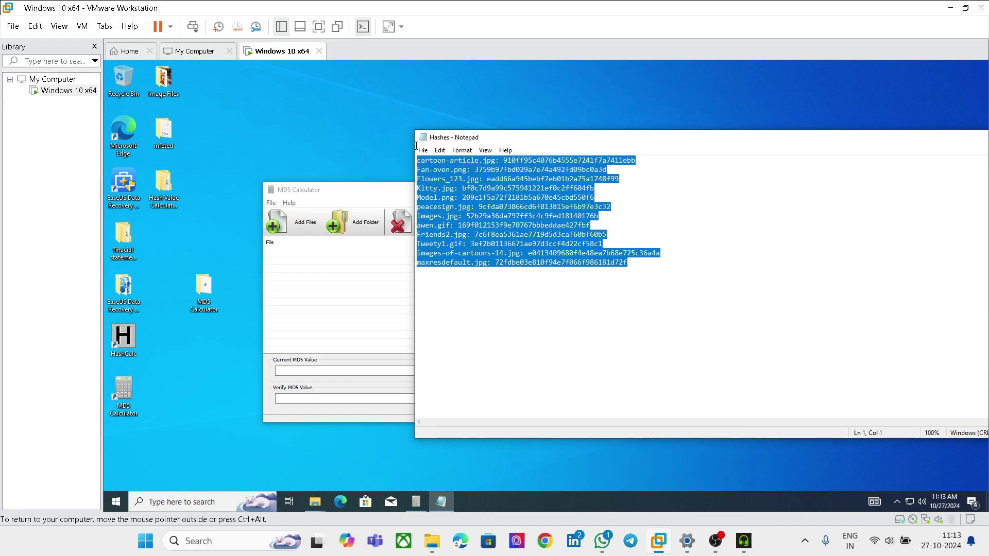
click(692, 200)
Start adding files to MD5 Calculator and browse to the Image Files folder on the desktop.
click(292, 228)
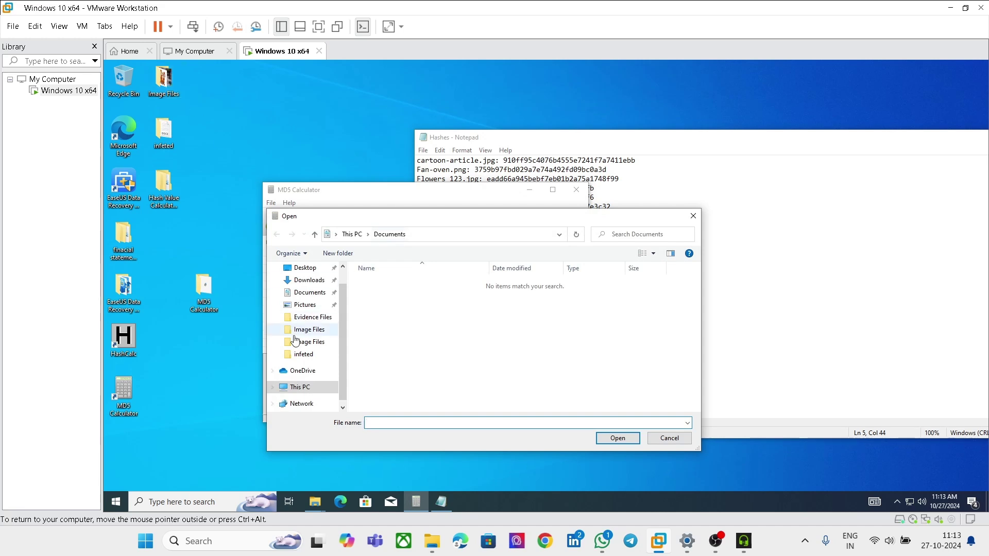
scroll(312, 355, up, 1)
click(305, 289)
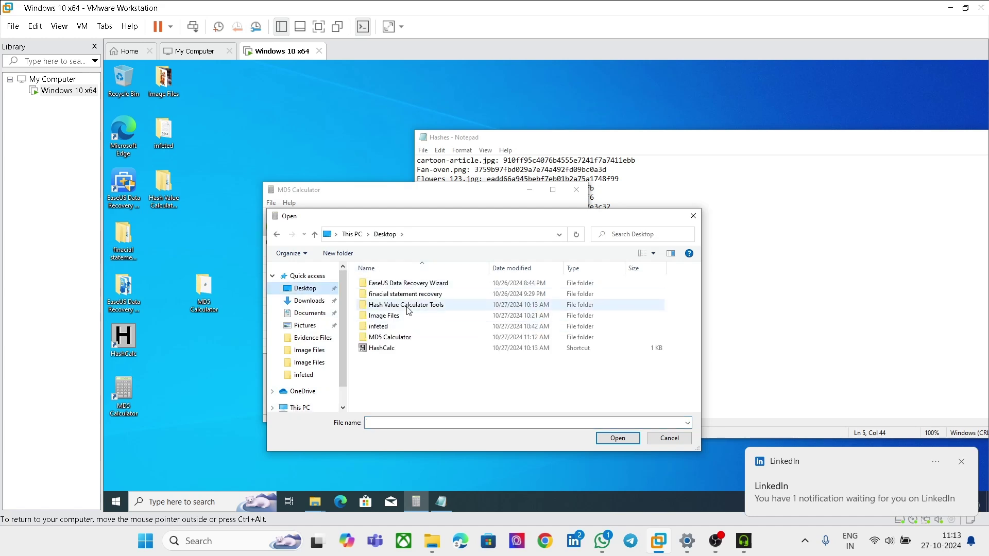
click(387, 317)
double_click(387, 317)
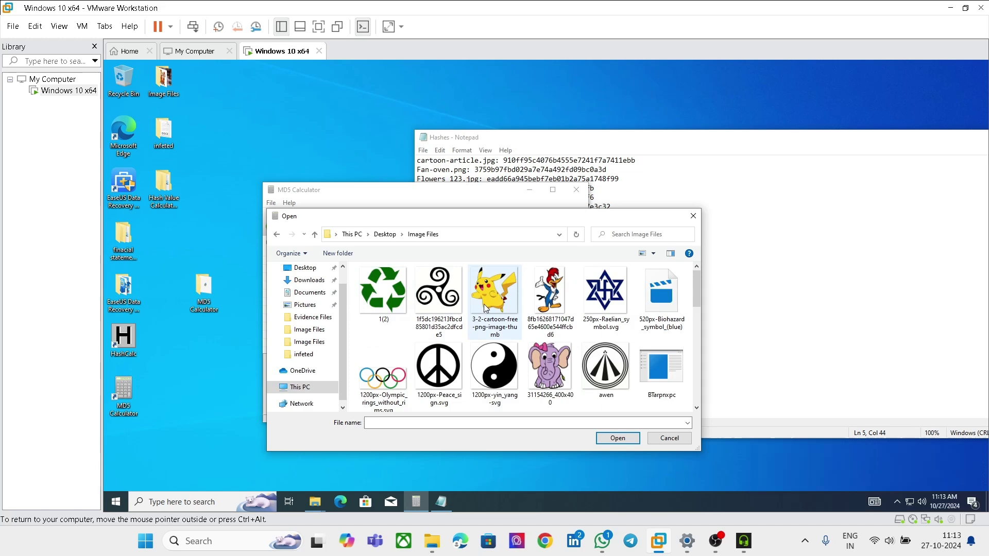
Find the cartoon-article image in the Image Files folder and add it to the calculator's file list.
scroll(565, 294, down, 5)
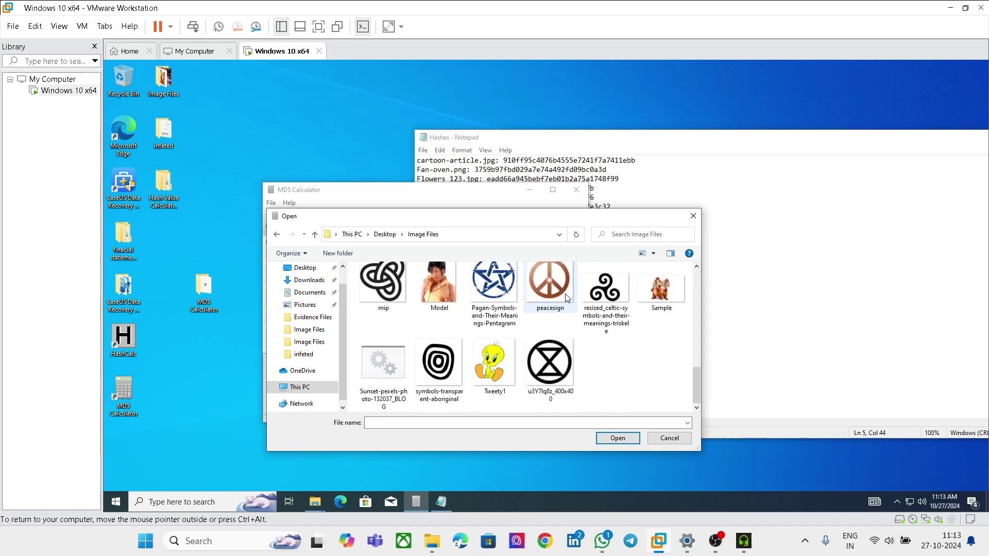
scroll(499, 302, up, 5)
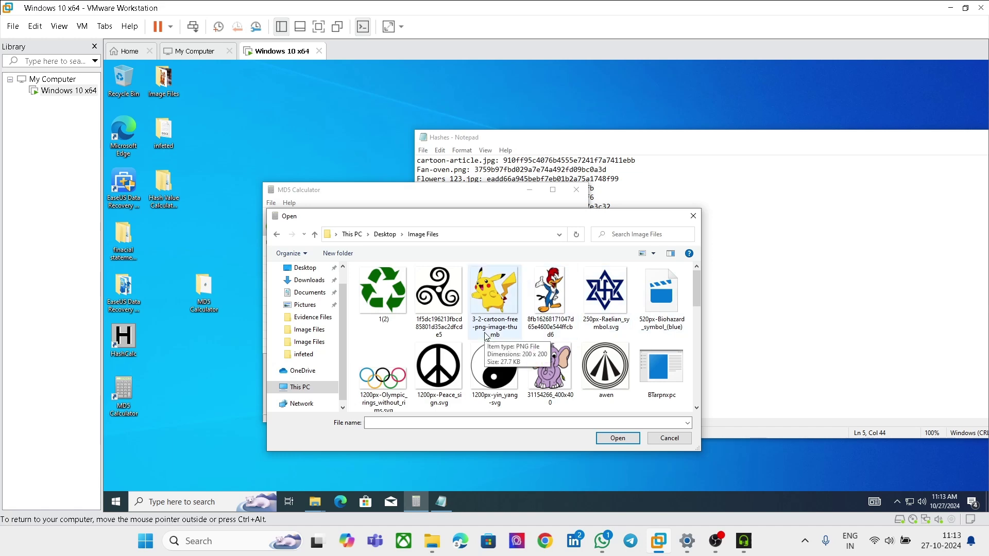
scroll(487, 336, down, 3)
scroll(487, 336, down, 3)
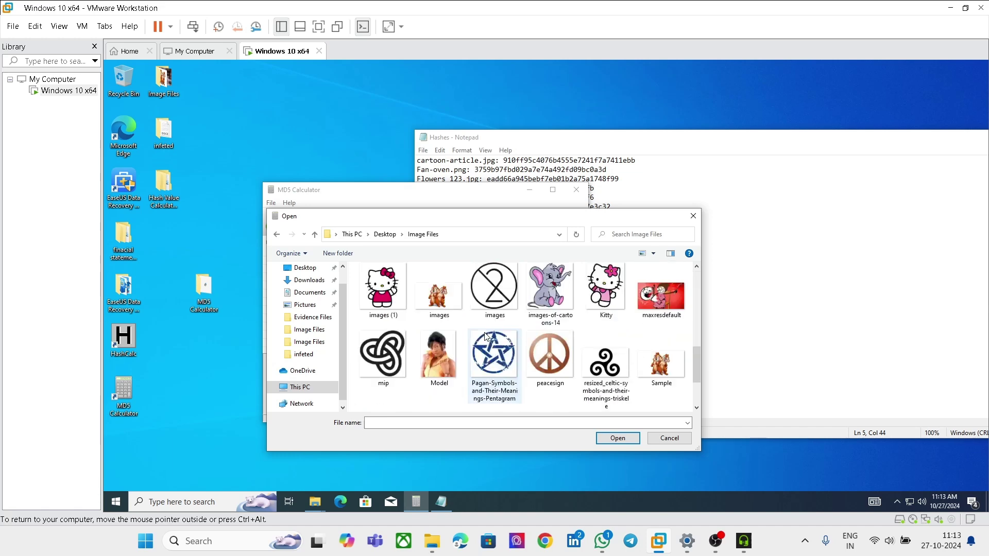
scroll(493, 342, up, 8)
click(497, 299)
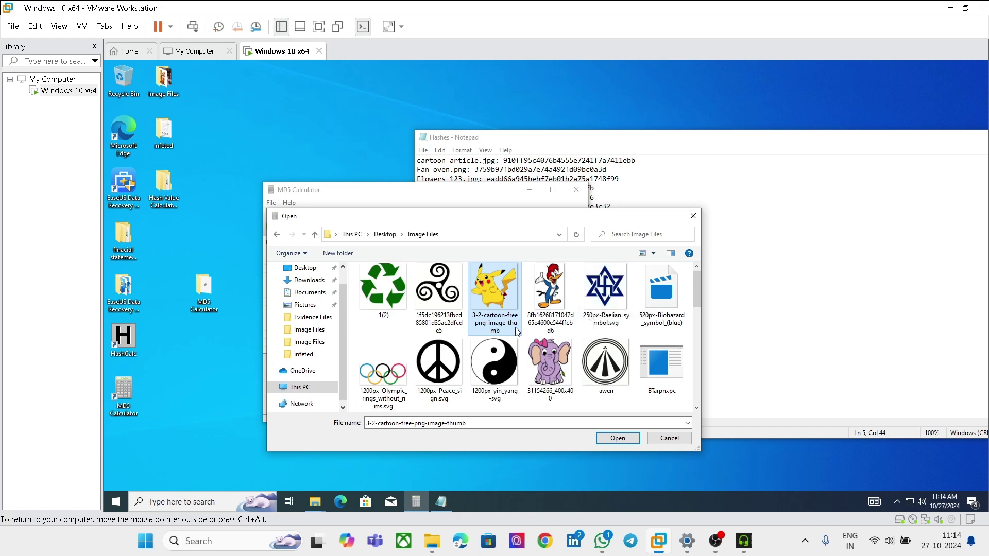
scroll(515, 327, down, 1)
scroll(518, 331, down, 1)
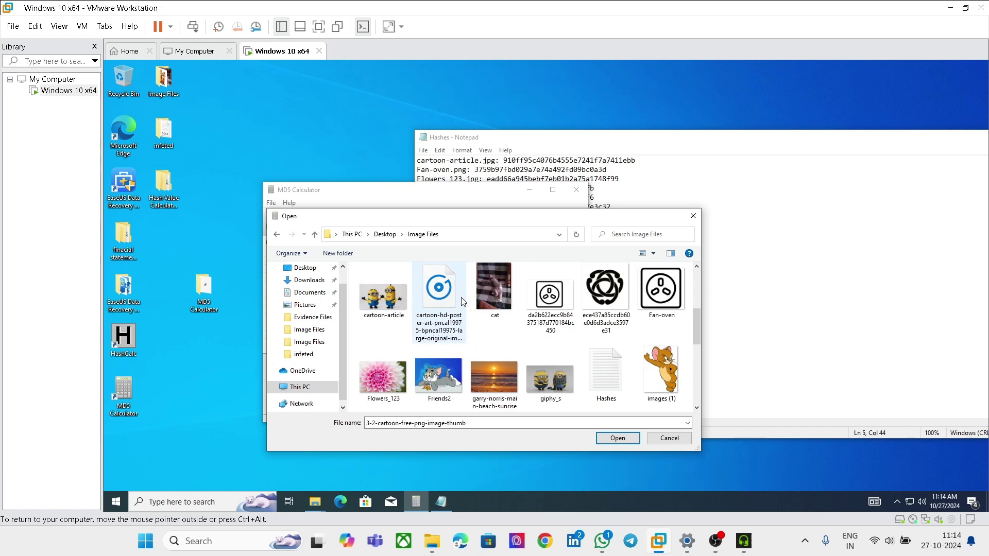
click(383, 296)
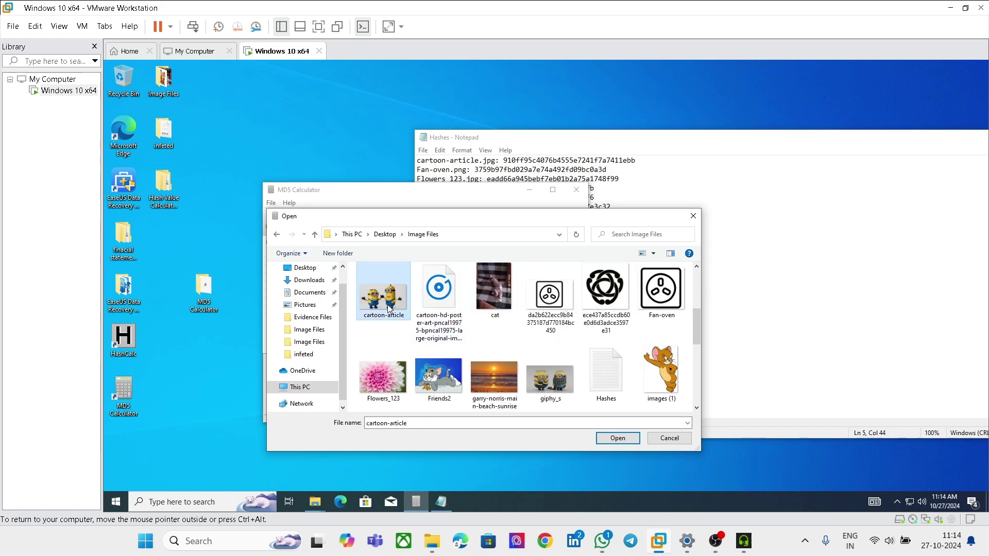
click(629, 442)
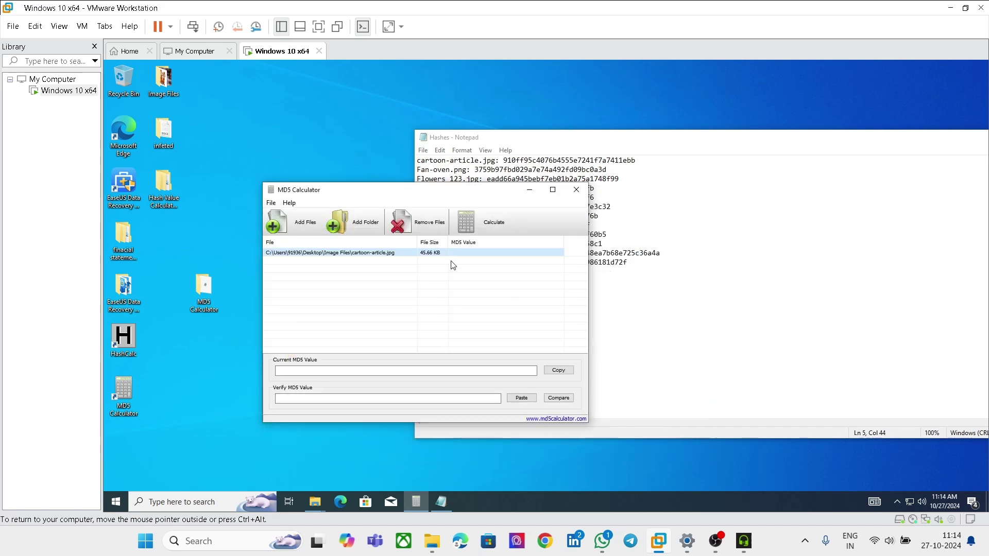
Calculate cartoon-article's MD5 and compare it with its reference hash 910ff95c4076b4555e7241f7a7411ebb copied from the Hashes document.
click(479, 223)
click(653, 167)
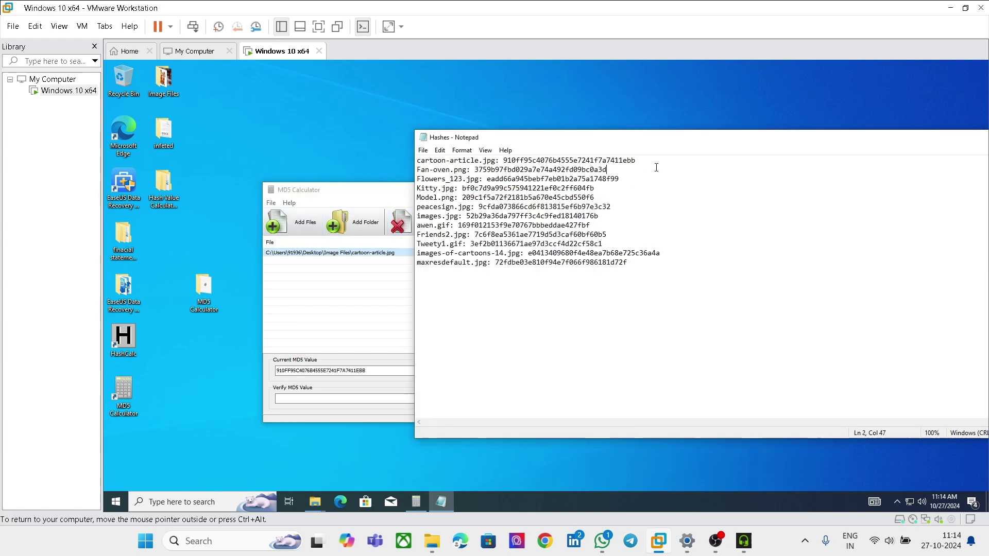
drag(641, 161, 504, 161)
key(ctrl+c)
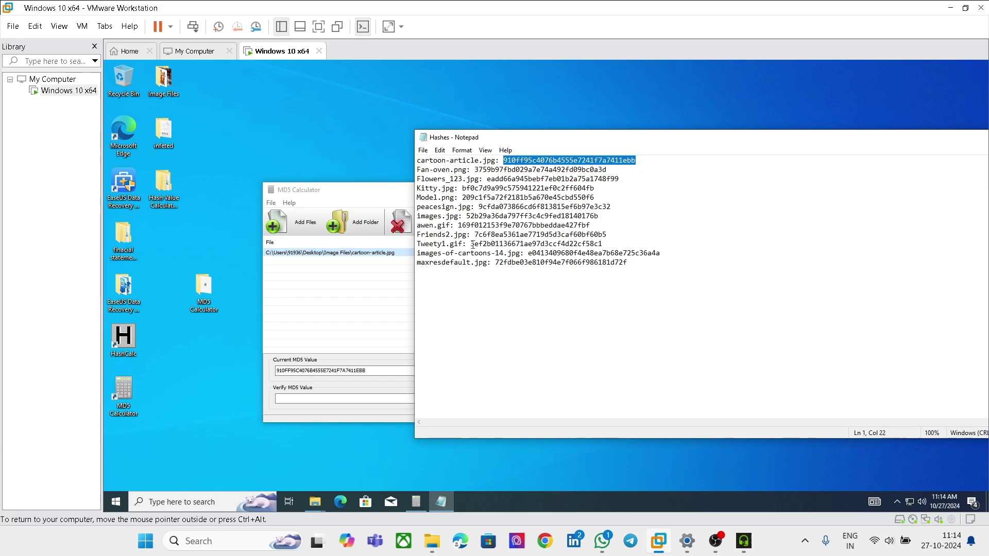
click(359, 339)
click(331, 397)
key(ctrl+v)
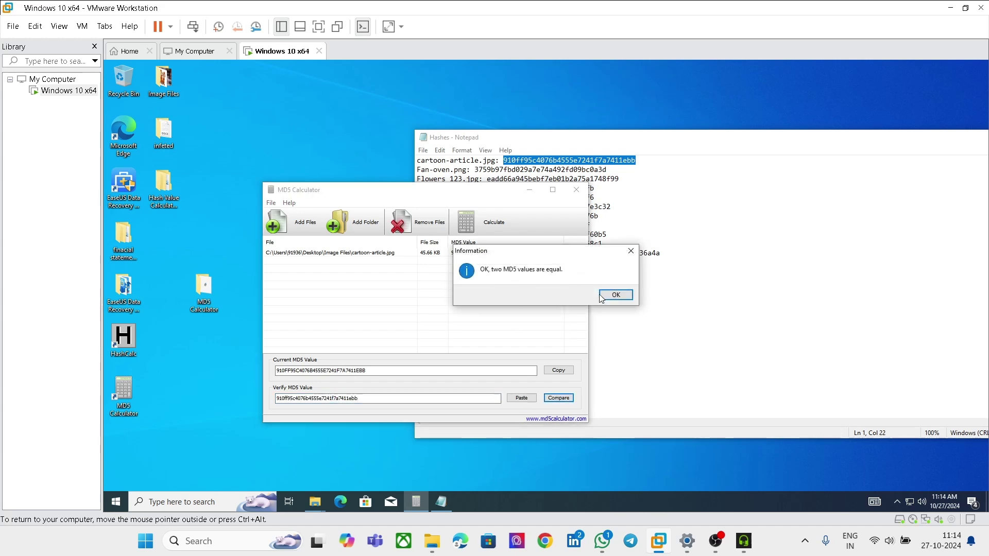
click(614, 297)
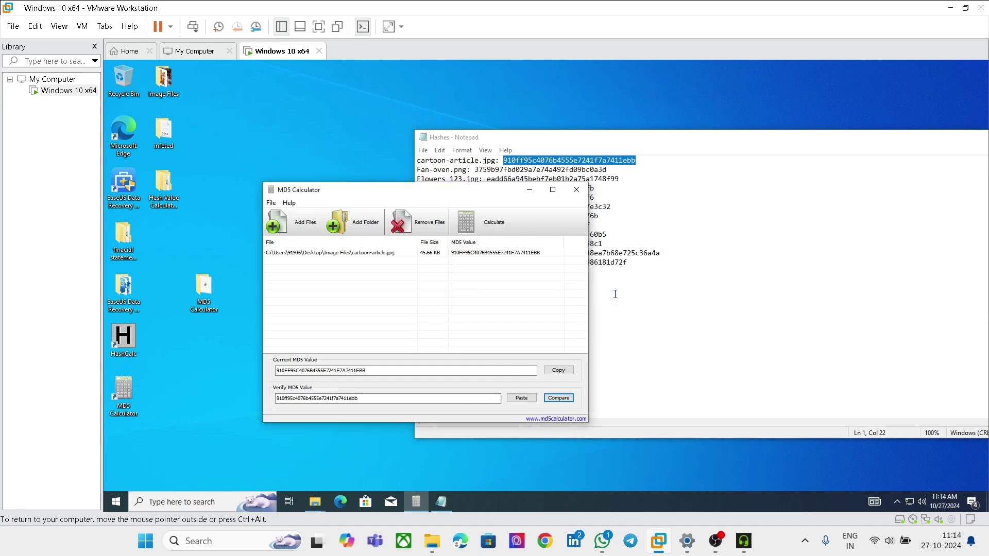
Start adding another image and select Fan-oven in the Image Files folder.
click(276, 222)
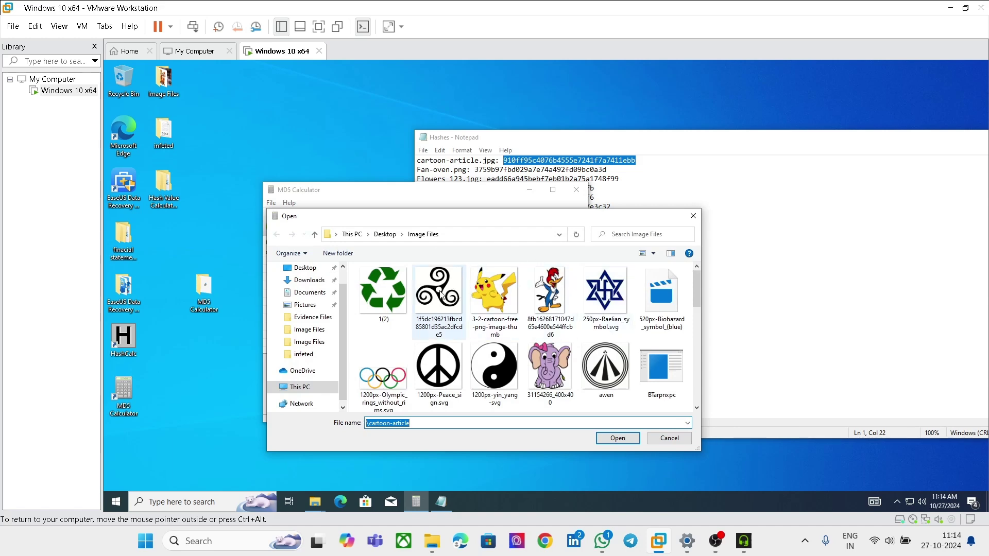
scroll(494, 299, down, 6)
scroll(500, 301, up, 6)
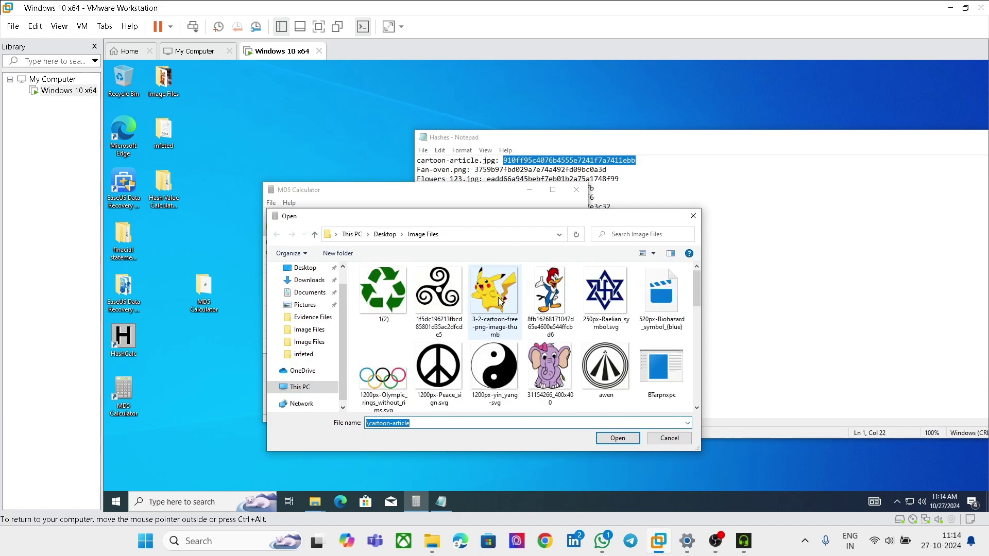
click(552, 324)
key(f)
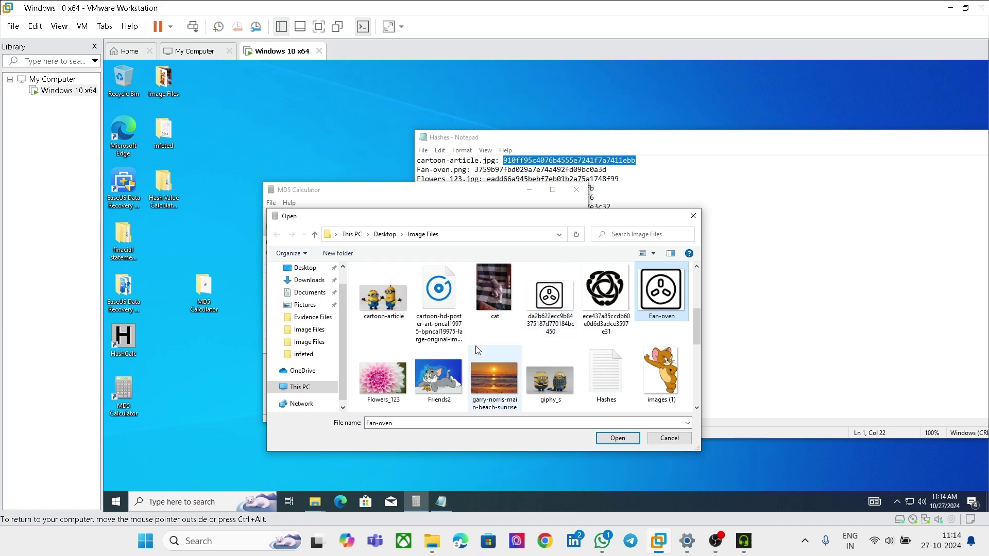
click(400, 426)
click(415, 422)
key(BackSpace)
text(n)
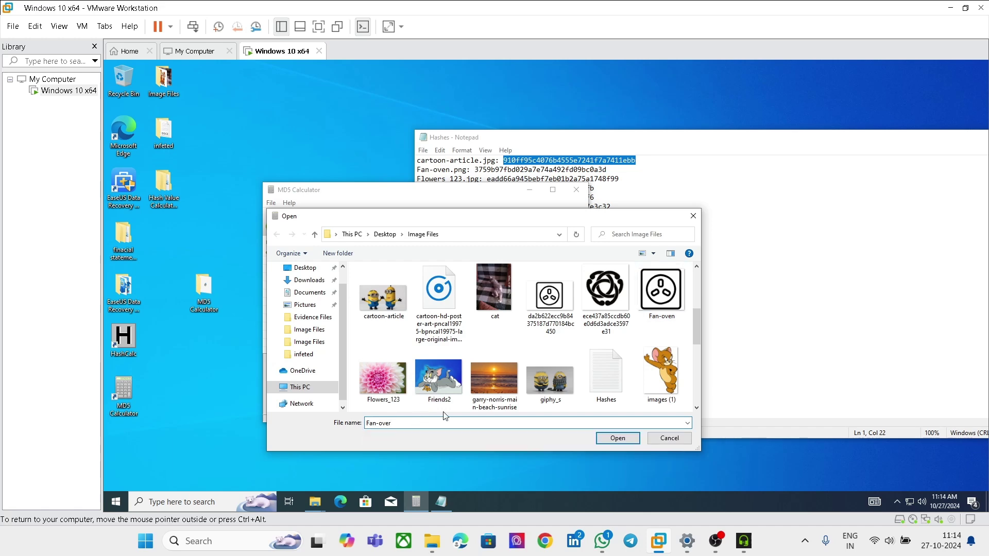
text(.png)
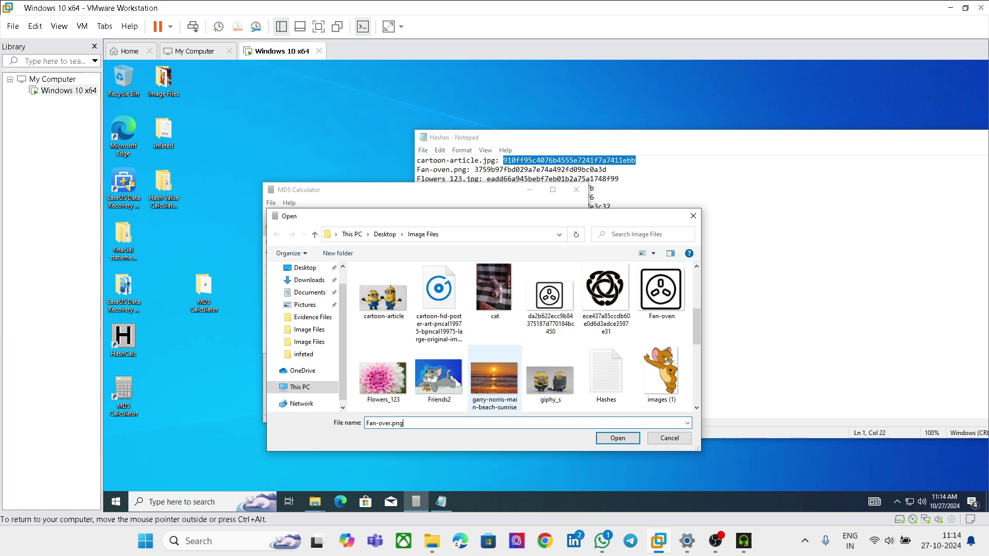
Add the Fan-oven image to the calculator's file list and calculate its MD5 value.
scroll(493, 353, down, 5)
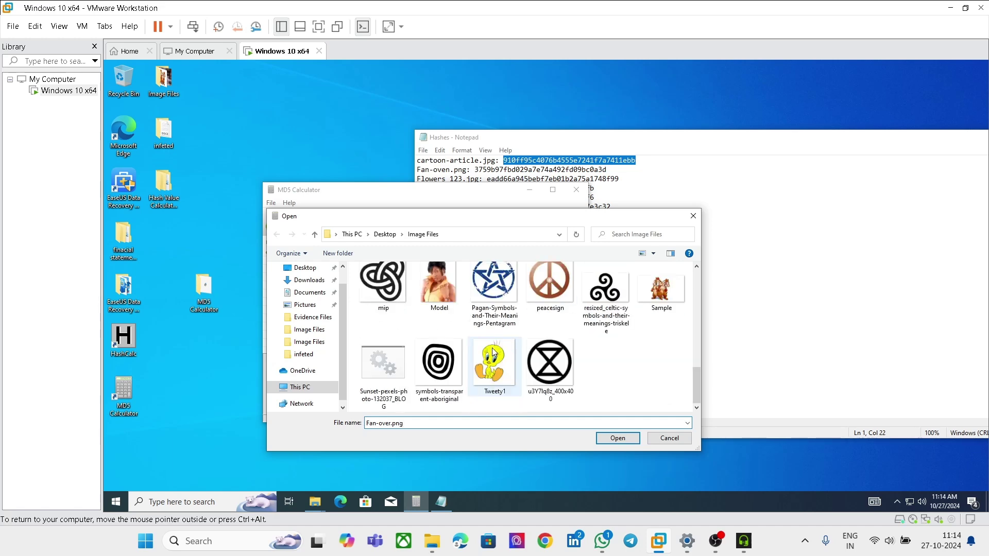
scroll(446, 345, up, 1)
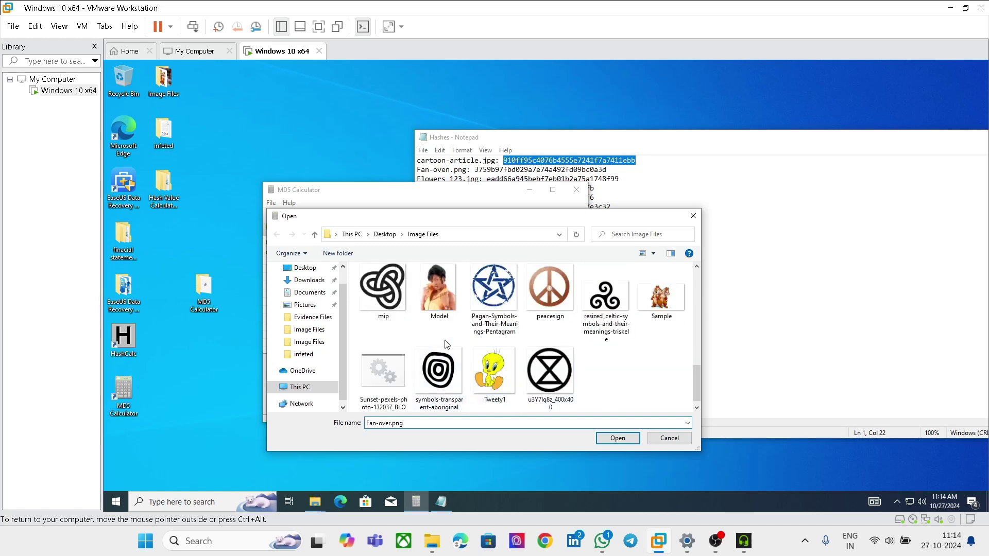
scroll(573, 334, up, 3)
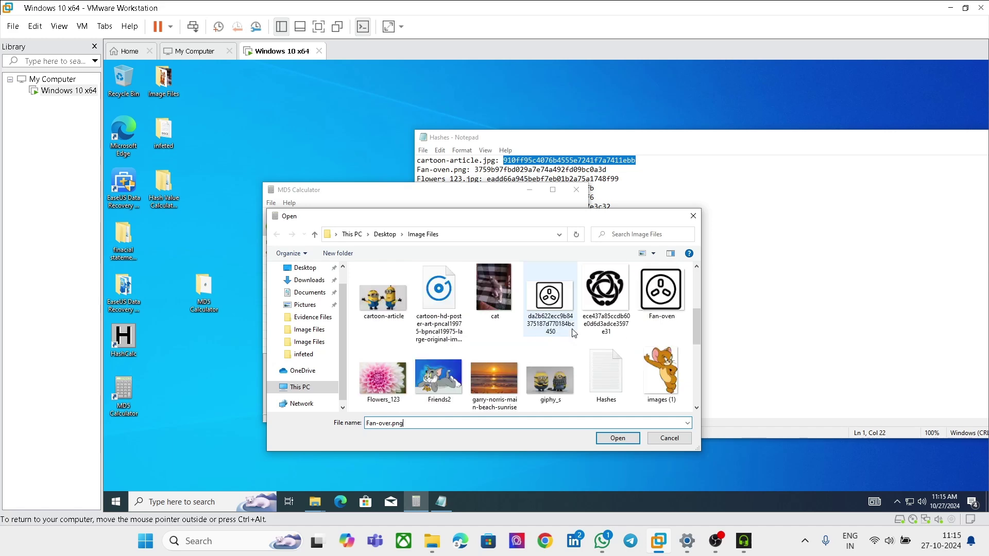
click(661, 292)
click(618, 439)
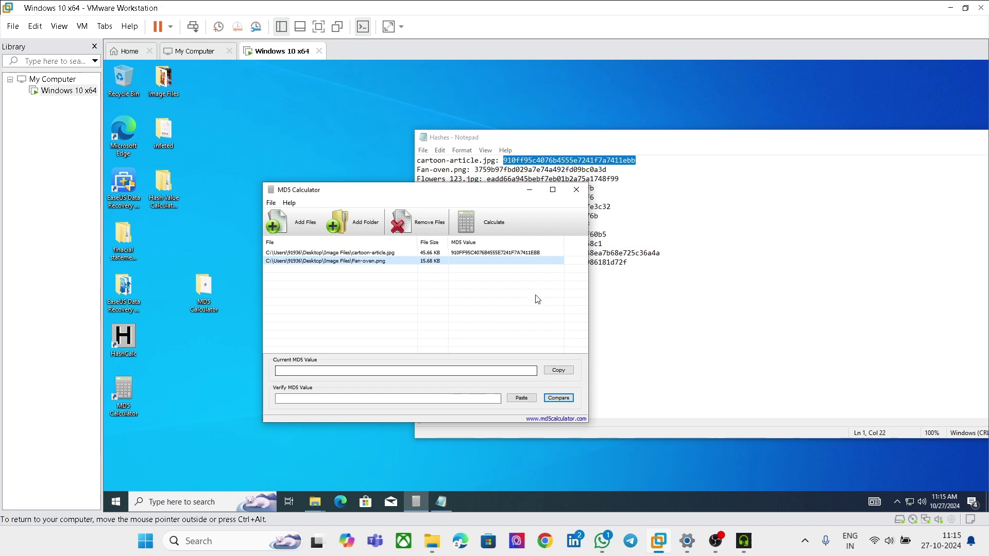
click(475, 218)
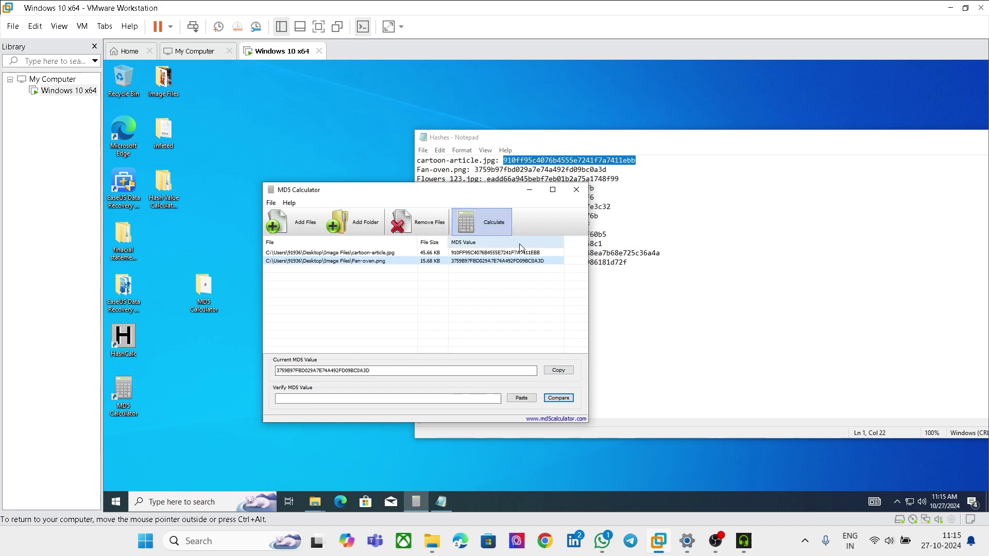
Compare Fan-oven's MD5 value with its reference hash 3759b97fbd029a7e74a492fd09bc0a3d from the Hashes document.
drag(609, 170, 480, 171)
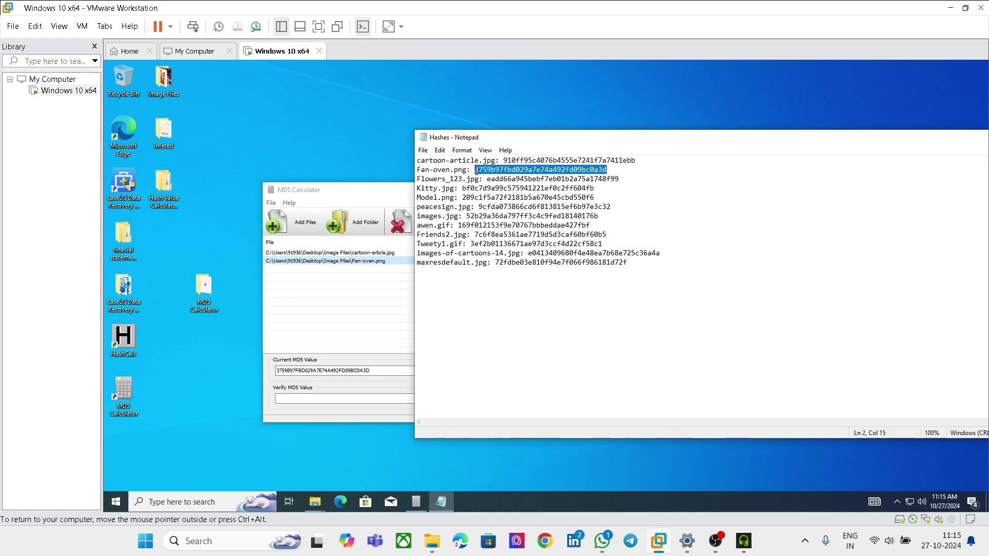
click(339, 399)
text(3759b97fbd029a7e74a492fd09bc0a3d)
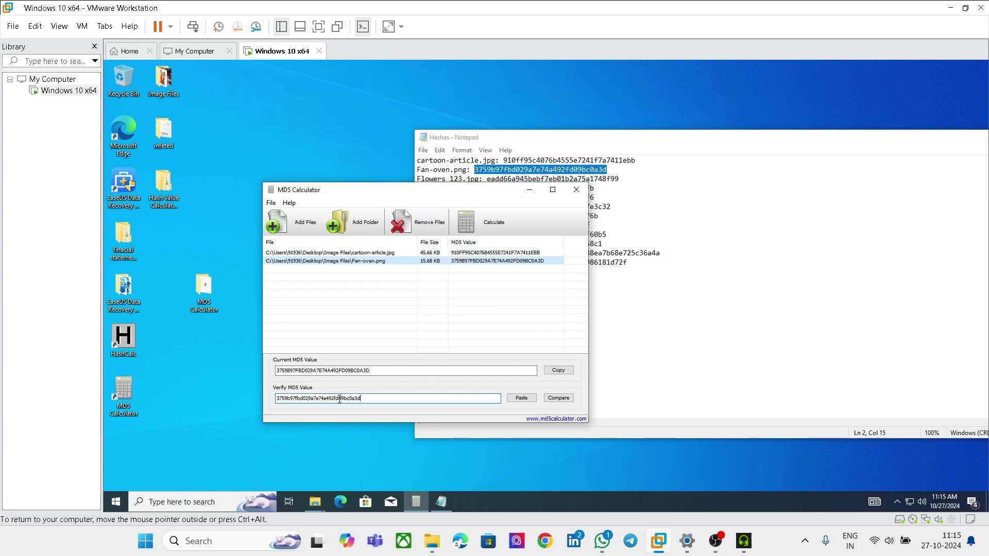
click(554, 398)
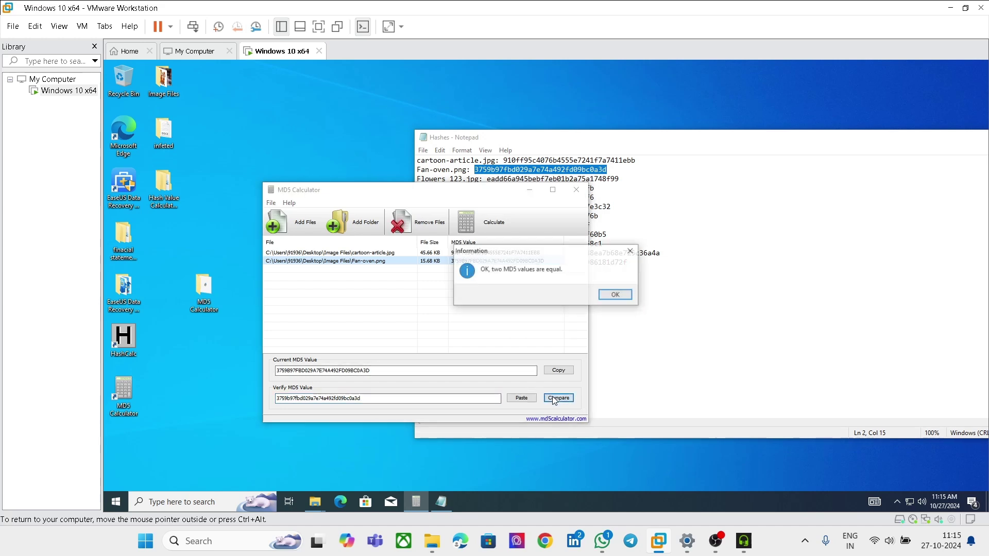
click(618, 295)
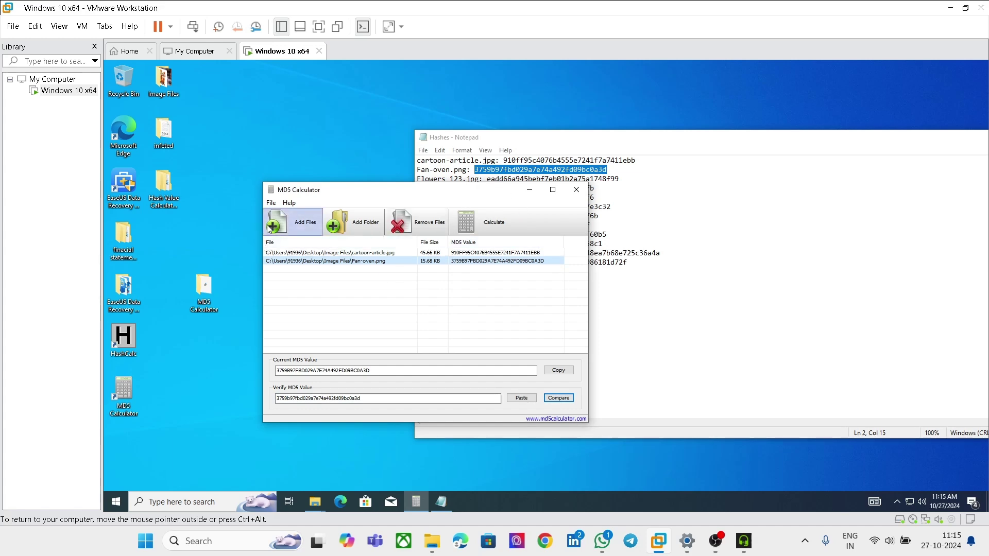
Add the 520px-Biohazard_symbol_(blue) file from Image Files and calculate its MD5 value.
click(281, 227)
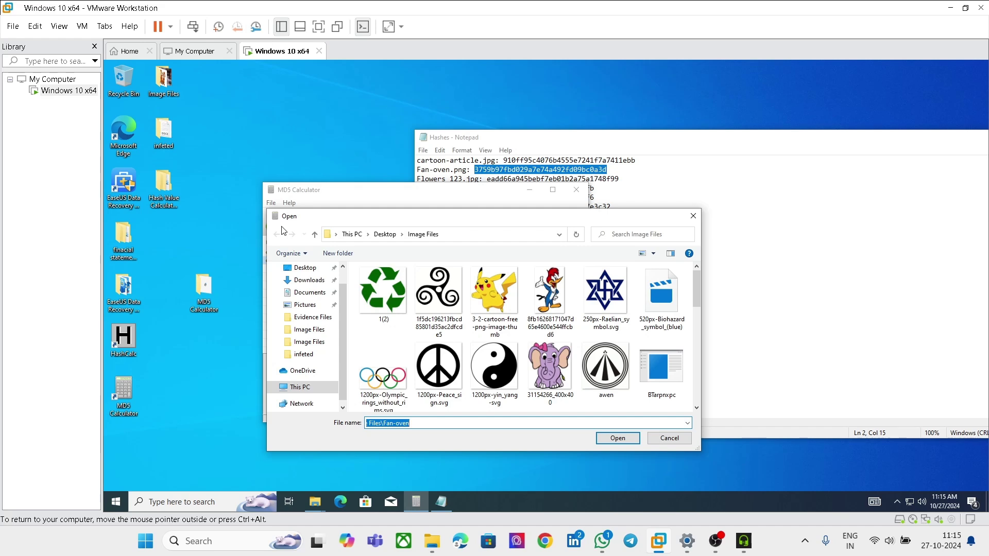
click(663, 312)
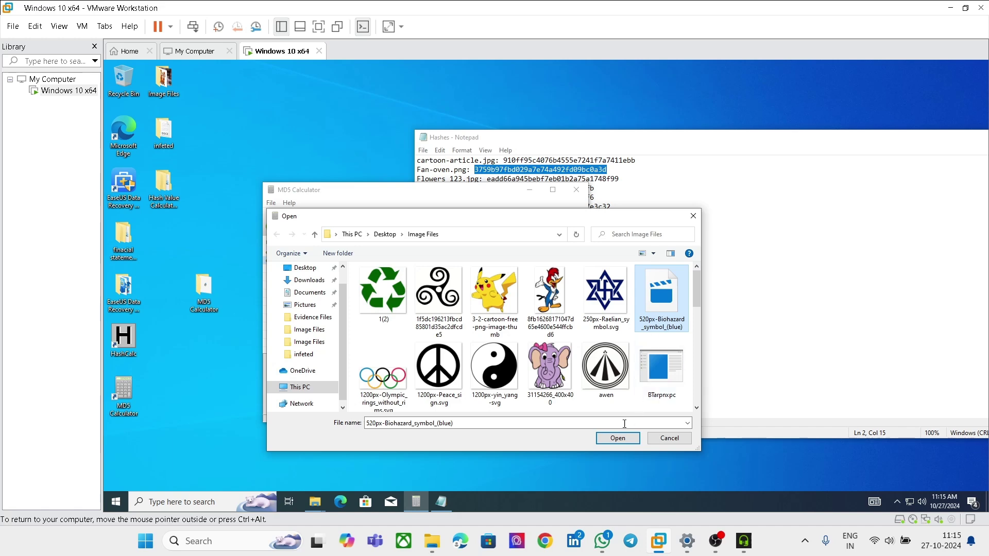
click(616, 439)
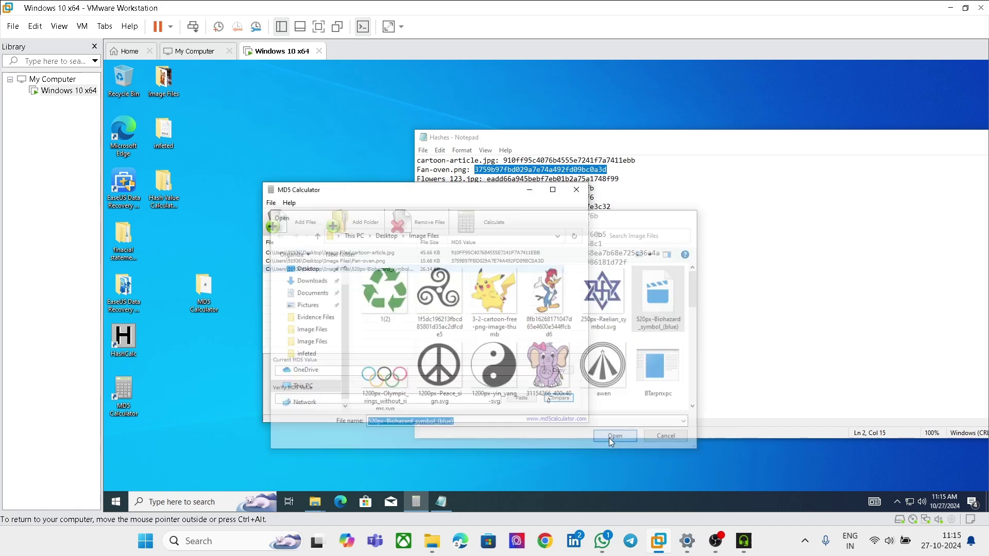
click(477, 226)
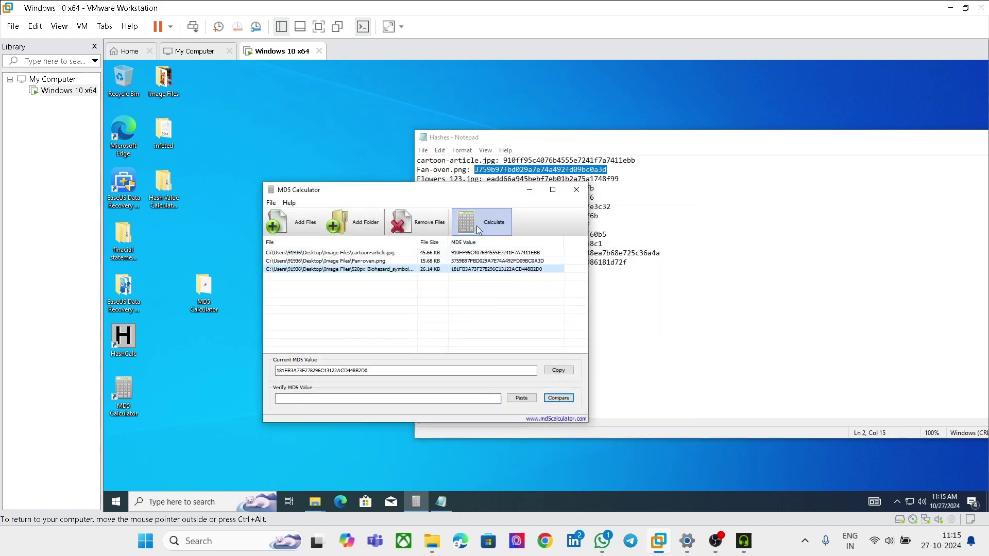
Review the reference hash list in the Hashes document and return to the calculated values in MD5 Calculator.
click(659, 226)
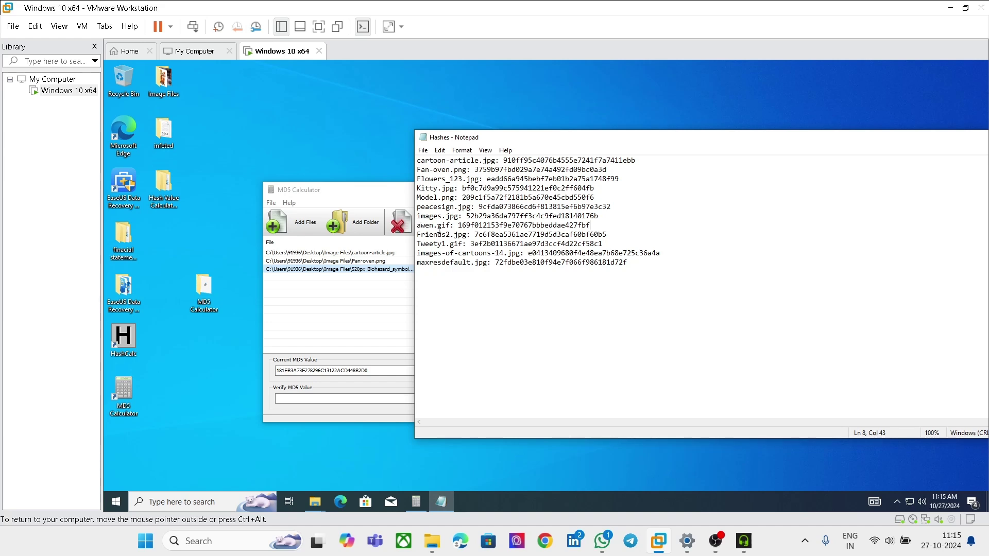
drag(650, 271, 393, 155)
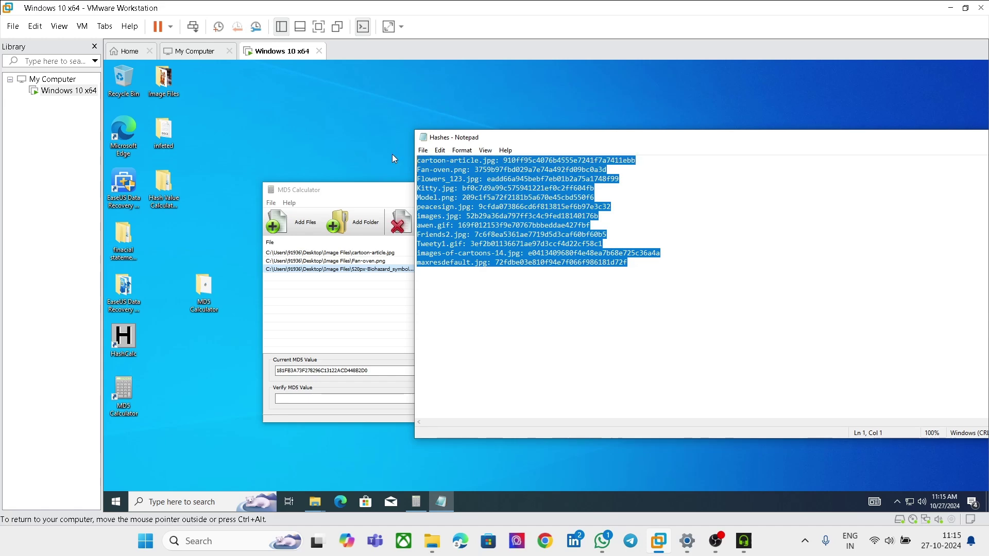
click(723, 212)
click(360, 192)
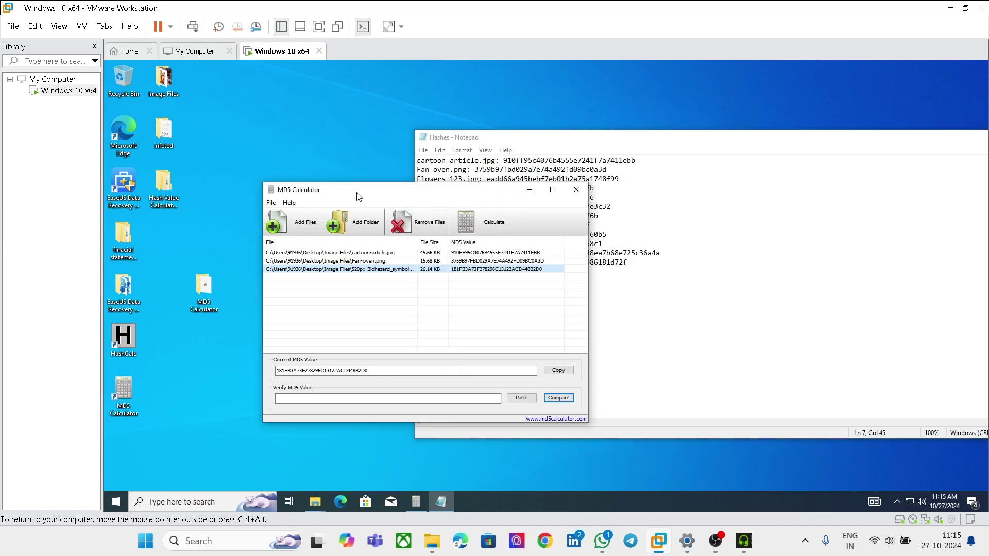
Add the Kitty image from Image Files to the calculator's file list and calculate its MD5 value.
click(296, 222)
scroll(592, 325, down, 5)
scroll(588, 327, up, 5)
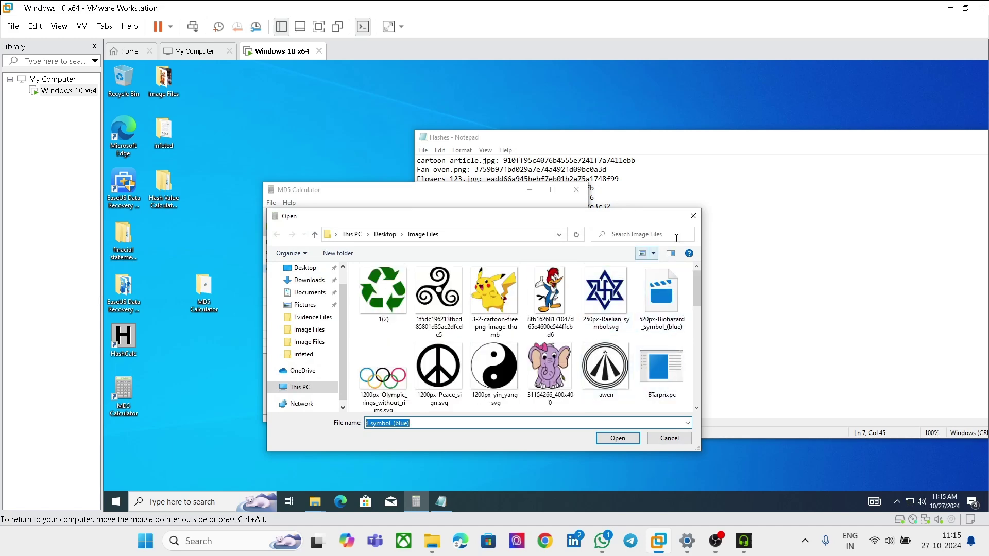
click(780, 287)
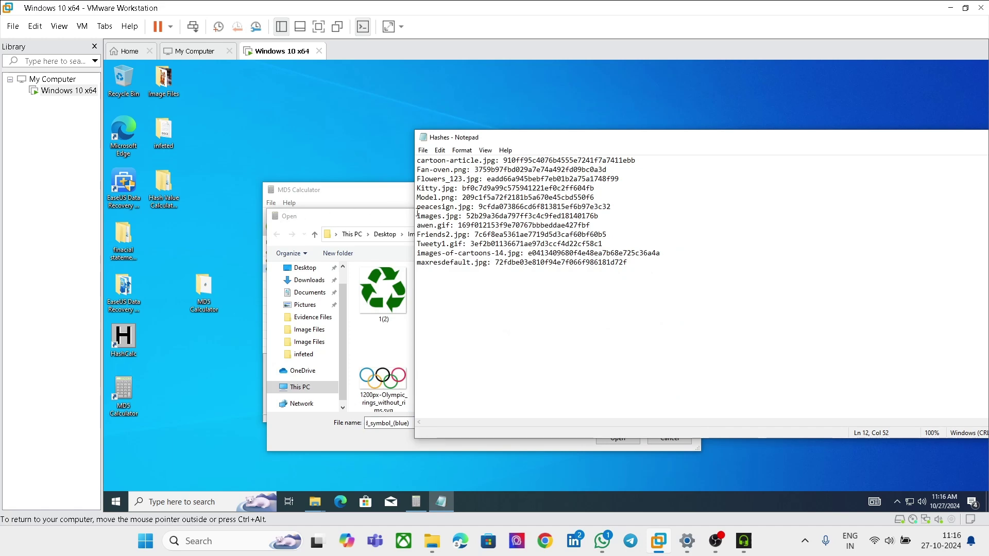
click(468, 295)
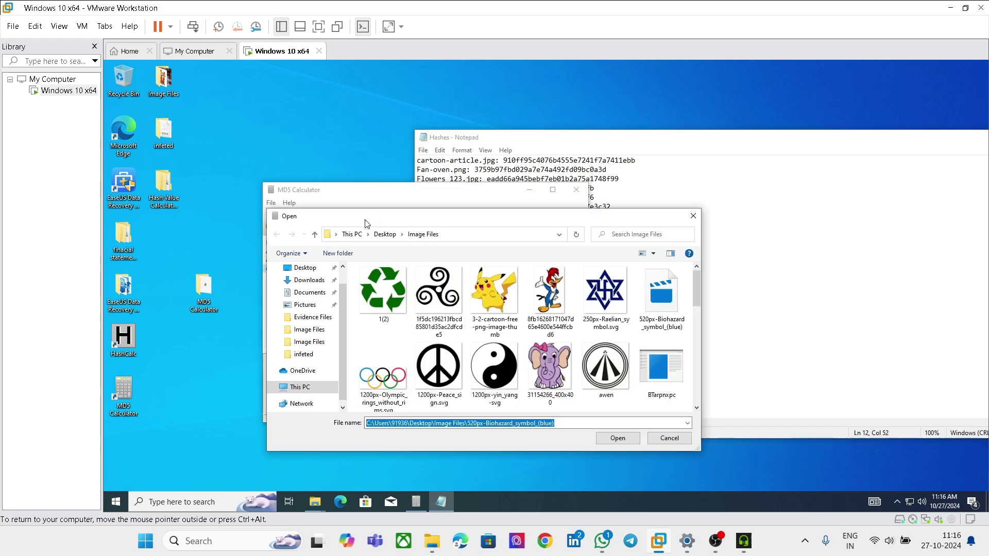
scroll(468, 294, down, 1)
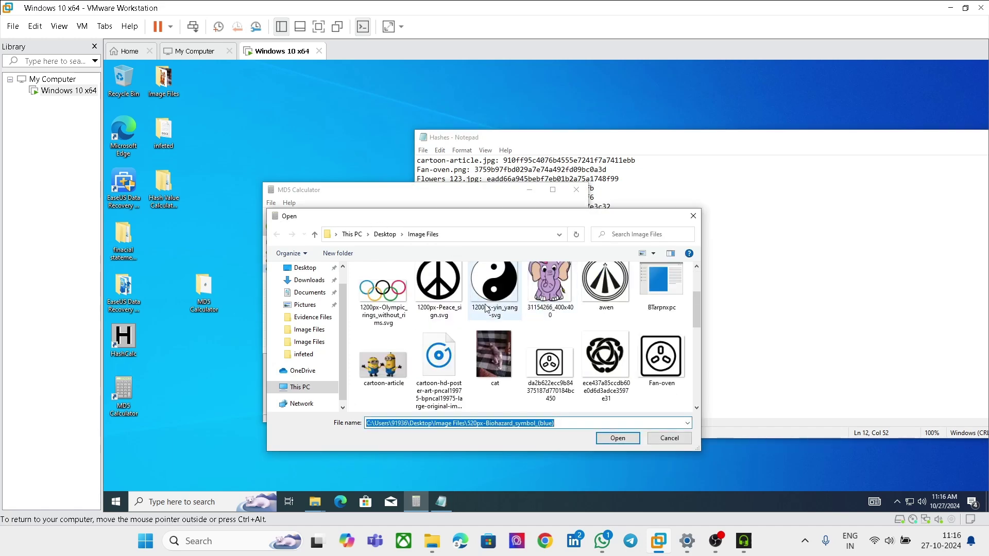
click(502, 299)
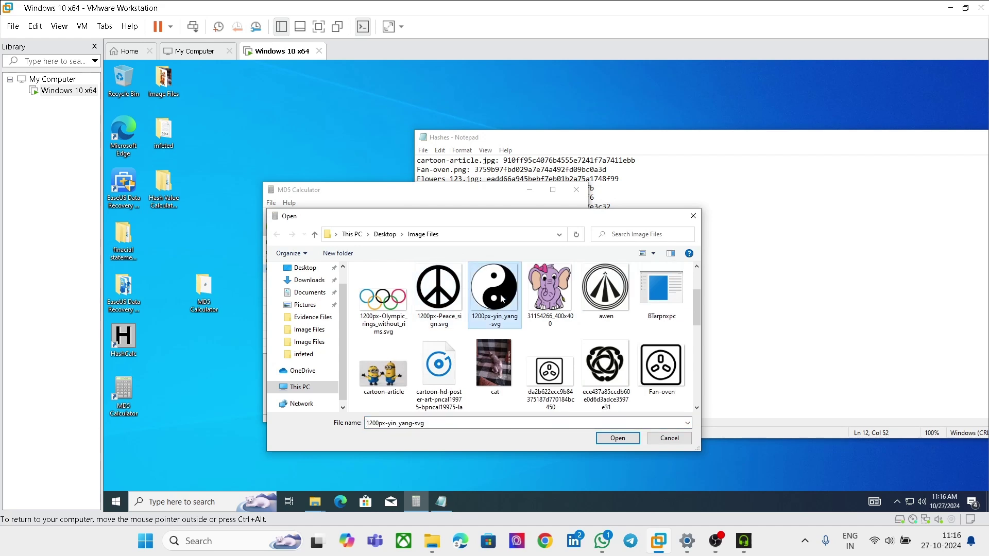
click(775, 214)
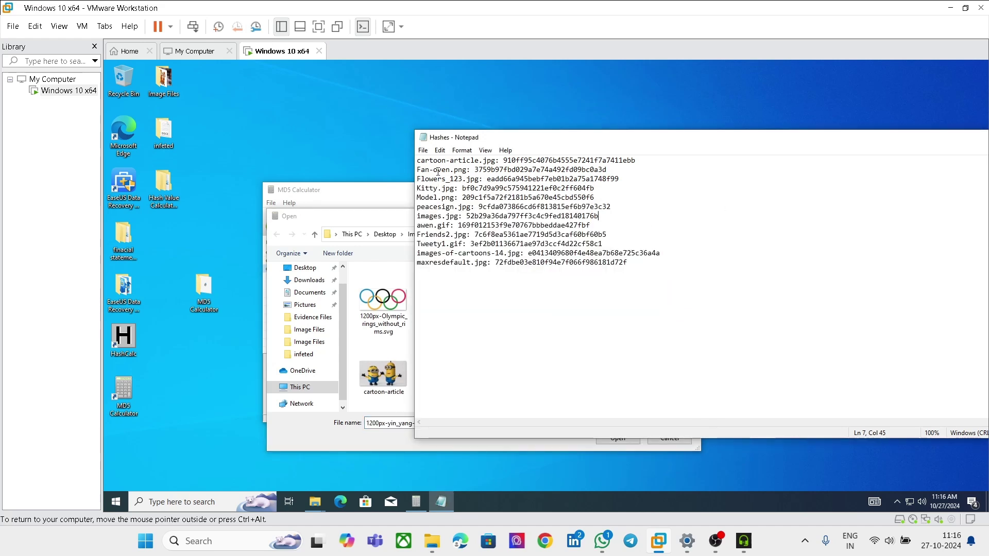
click(368, 218)
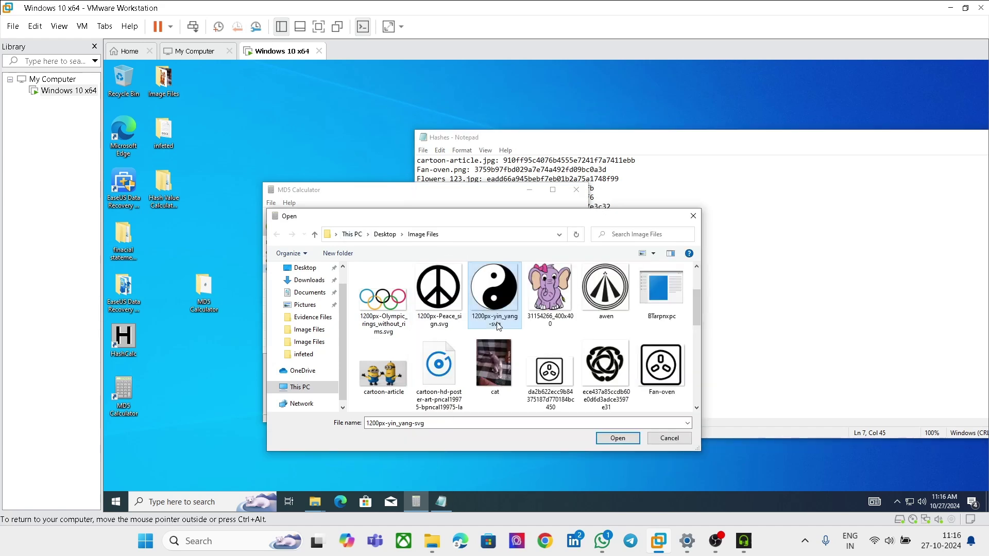
key(k)
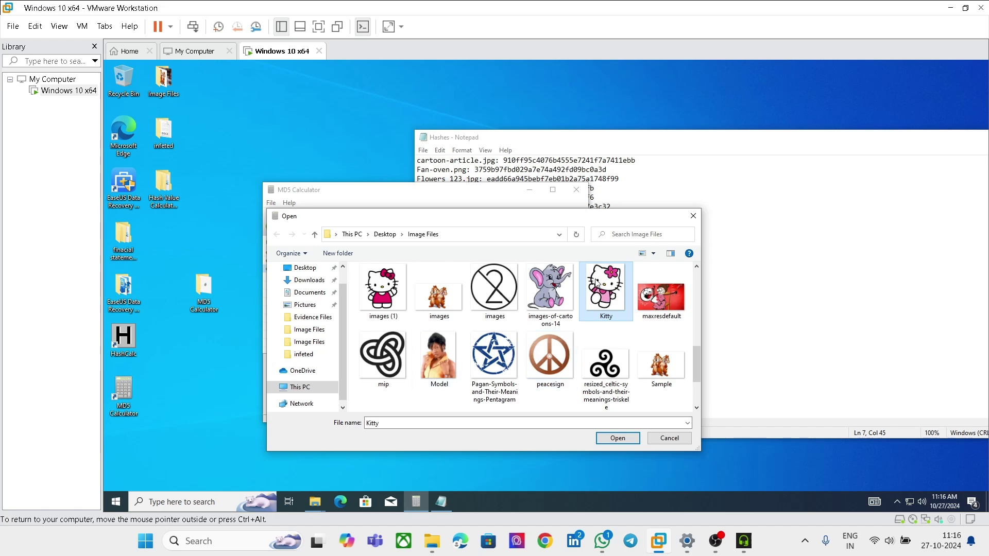
click(622, 438)
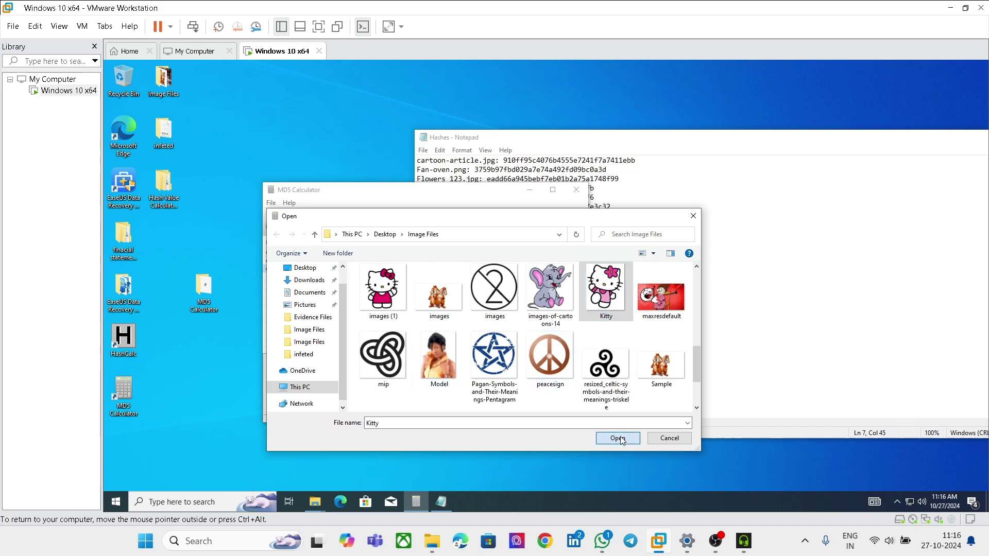
click(485, 223)
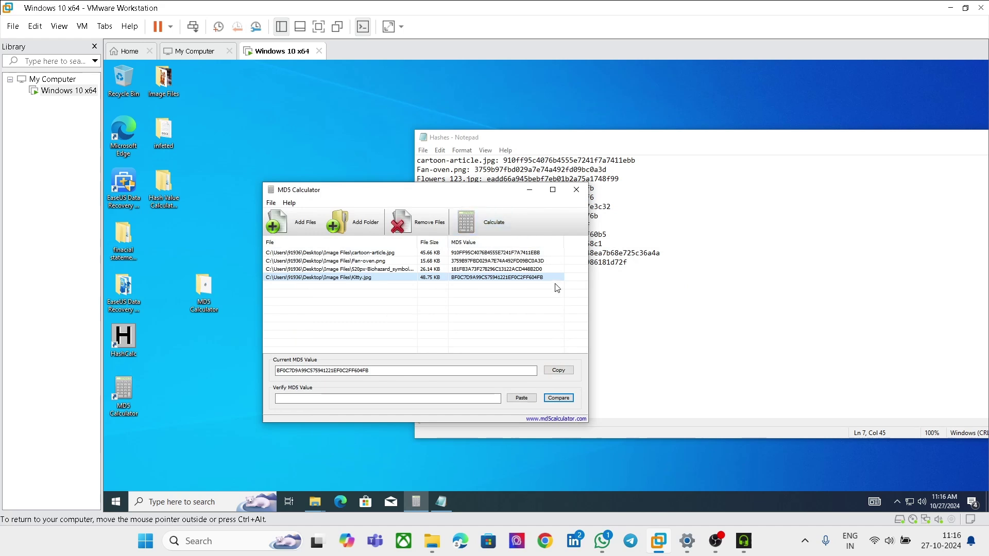
Compare Kitty's MD5 value with its reference hash bf0c7d9a99c575941221ef0c2ff604fb from the Hashes document.
click(683, 226)
drag(597, 190, 463, 189)
key(ctrl+c)
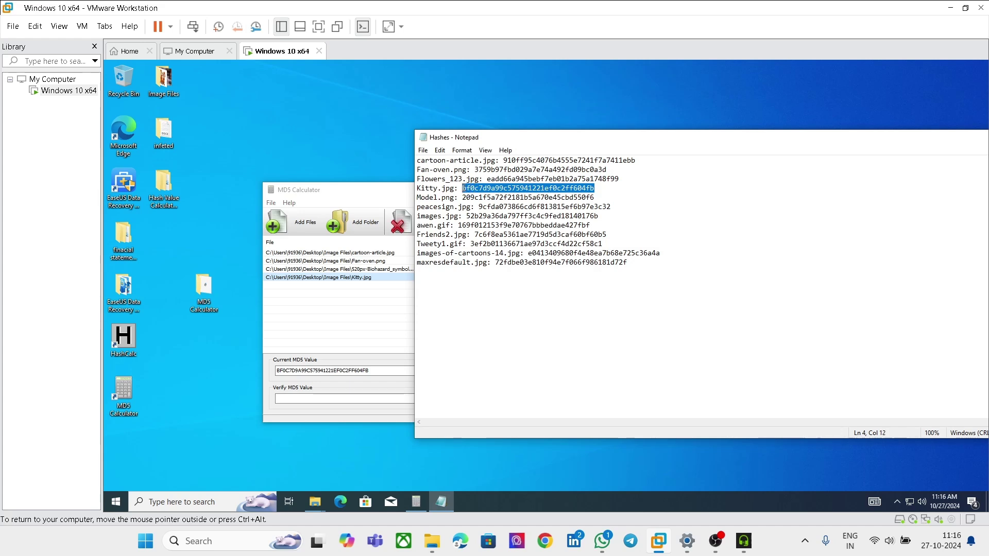
click(347, 398)
key(ctrl+v)
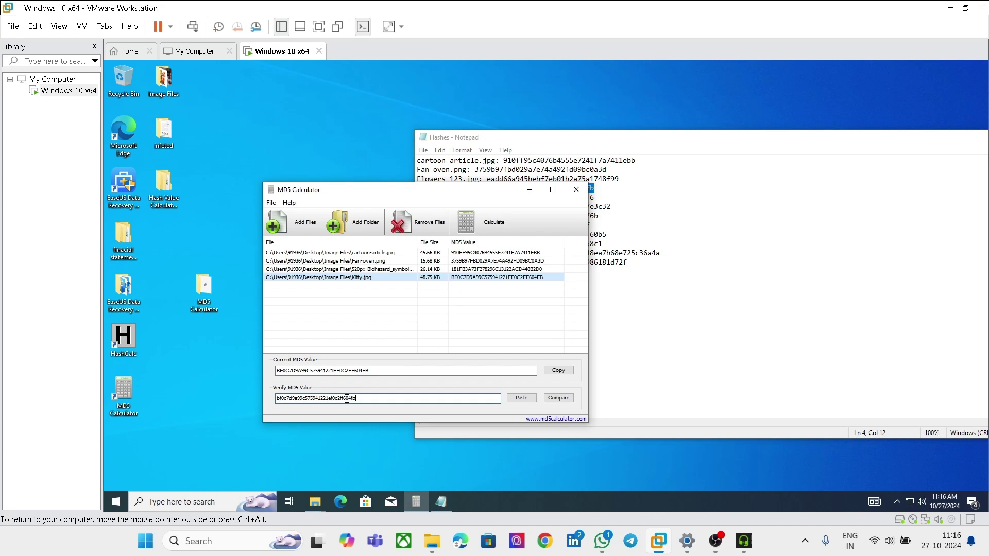
click(559, 399)
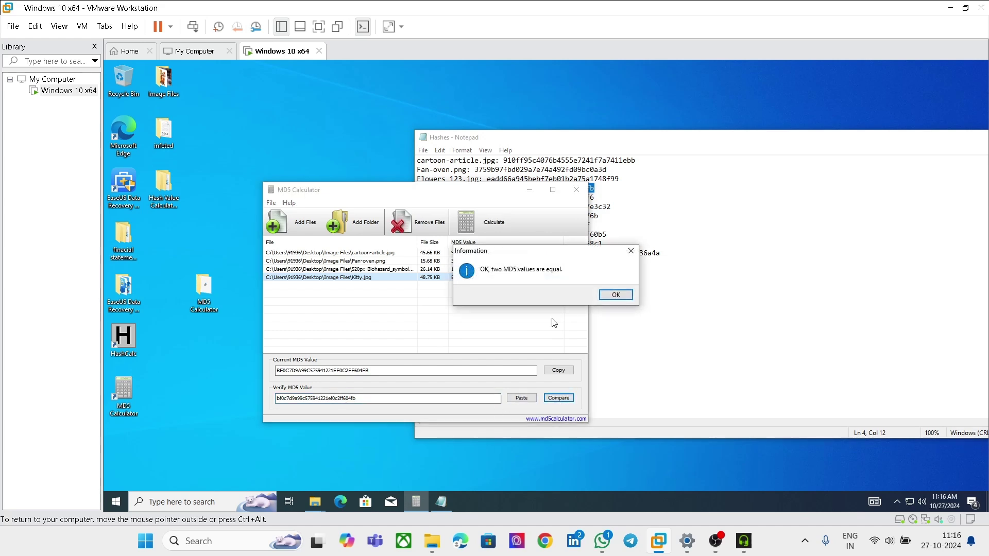
click(620, 297)
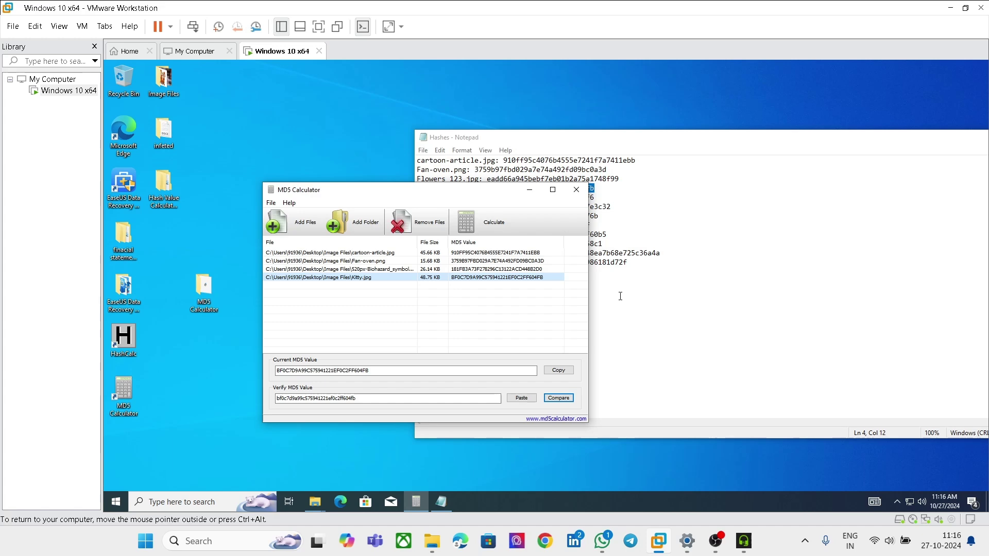
Add the Model image from Image Files to the file list and calculate its MD5 value.
click(289, 222)
scroll(530, 326, down, 5)
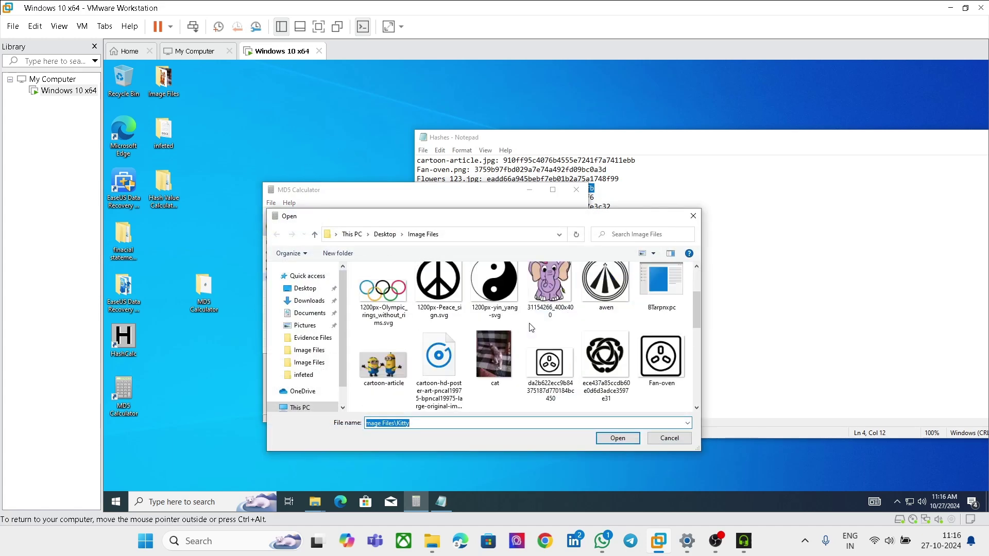
click(784, 261)
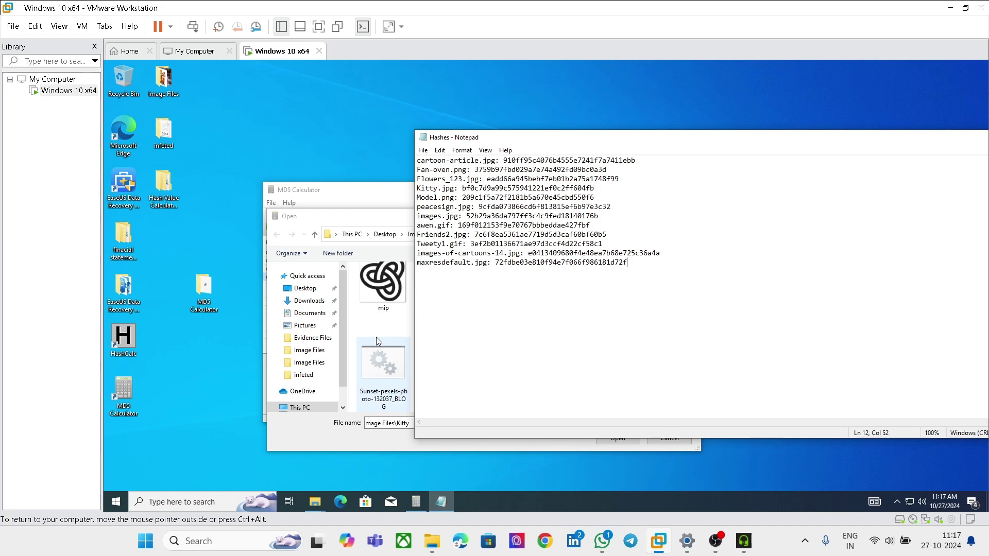
click(401, 317)
click(401, 317)
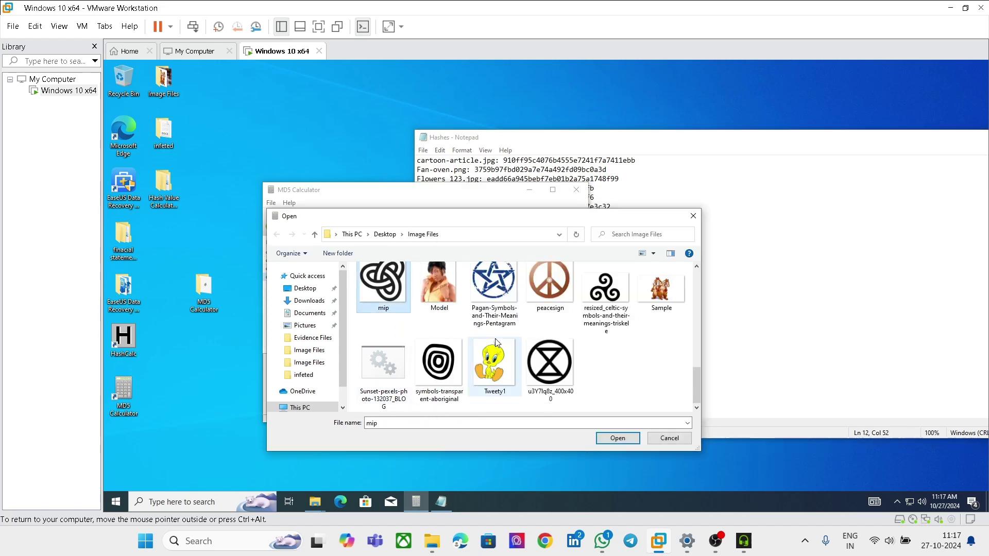
scroll(496, 342, up, 5)
click(550, 326)
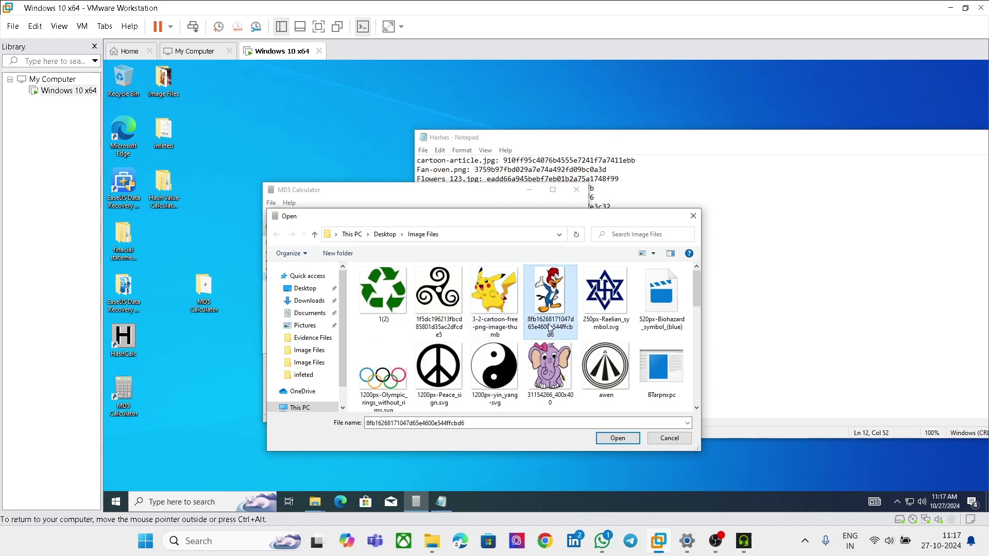
text(mo)
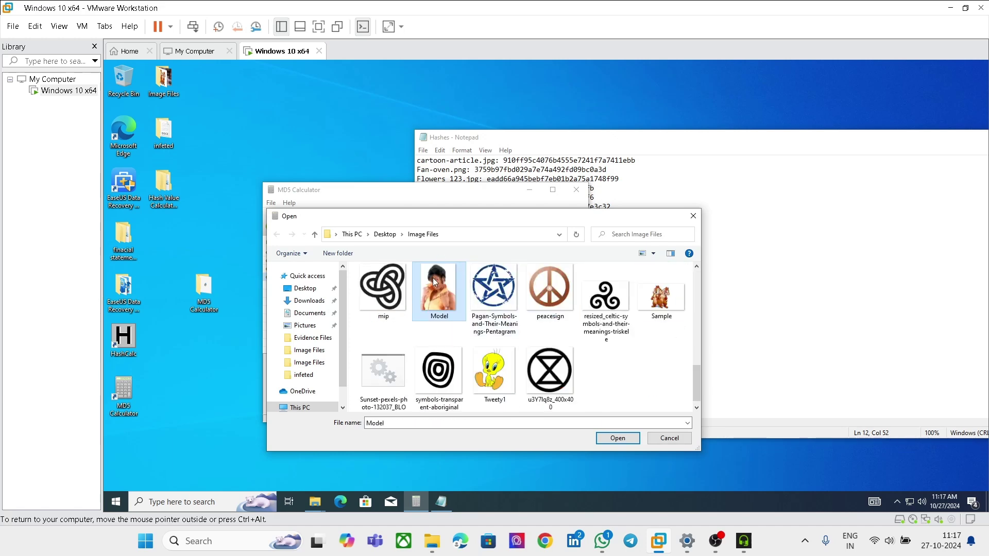
click(618, 438)
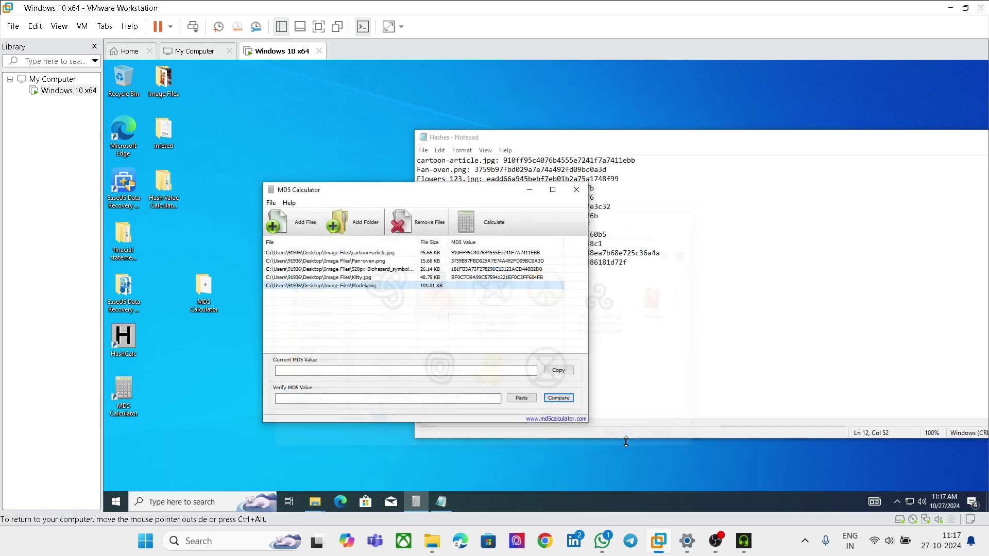
click(471, 229)
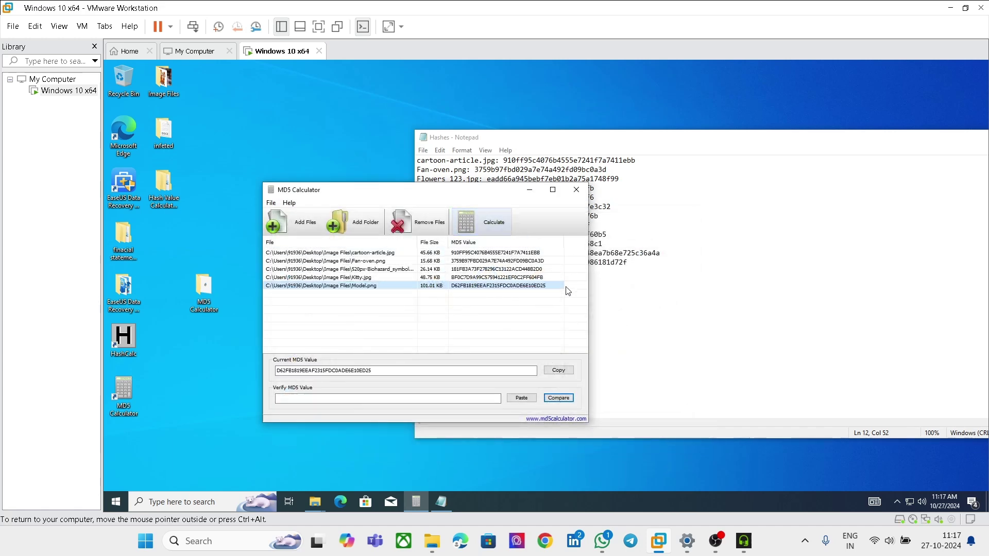
Compare Model's MD5 value with its reference hash 209c1f5a72f2181b5a670e45cbd550f6 from the Hashes document.
click(713, 222)
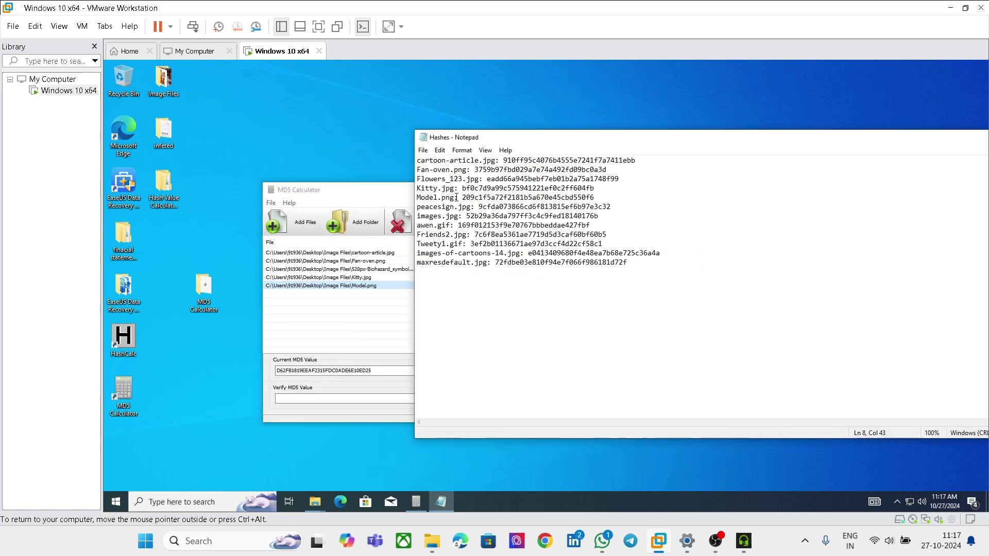
drag(462, 199, 623, 193)
key(ctrl+c)
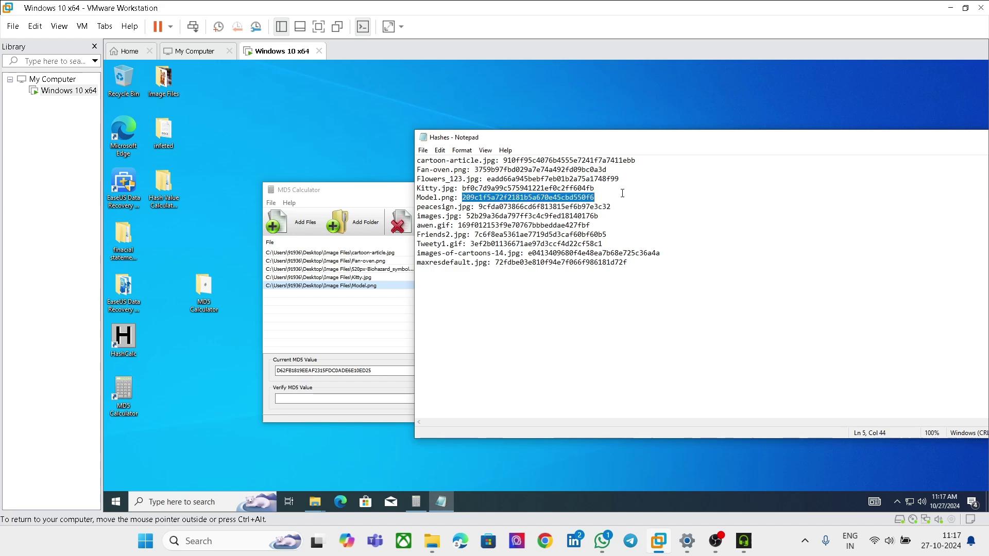
click(312, 400)
key(ctrl+v)
click(559, 400)
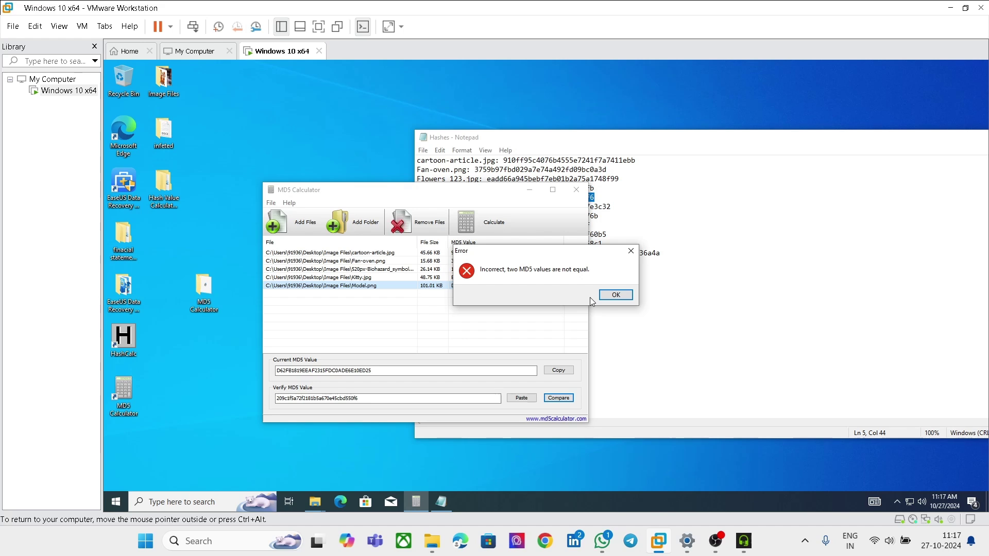
click(605, 297)
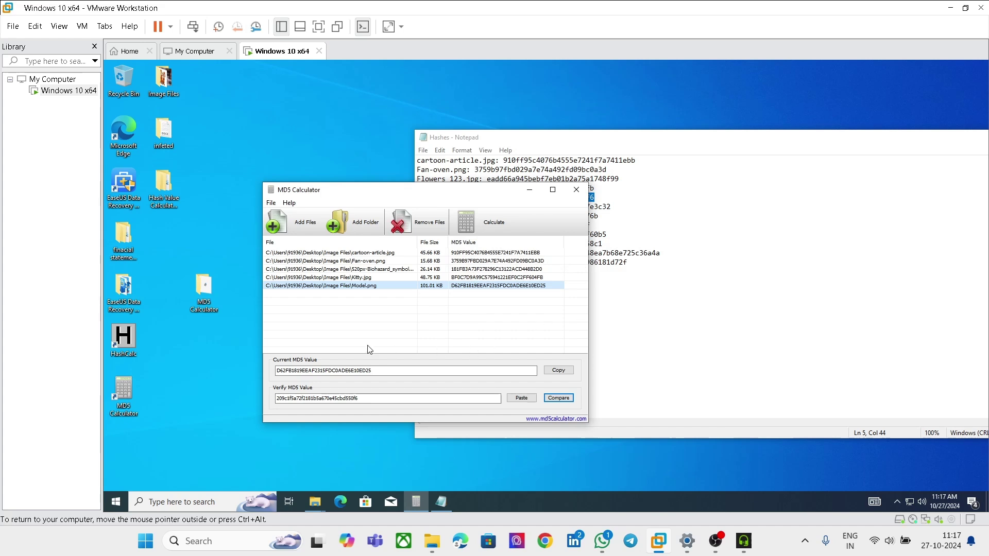